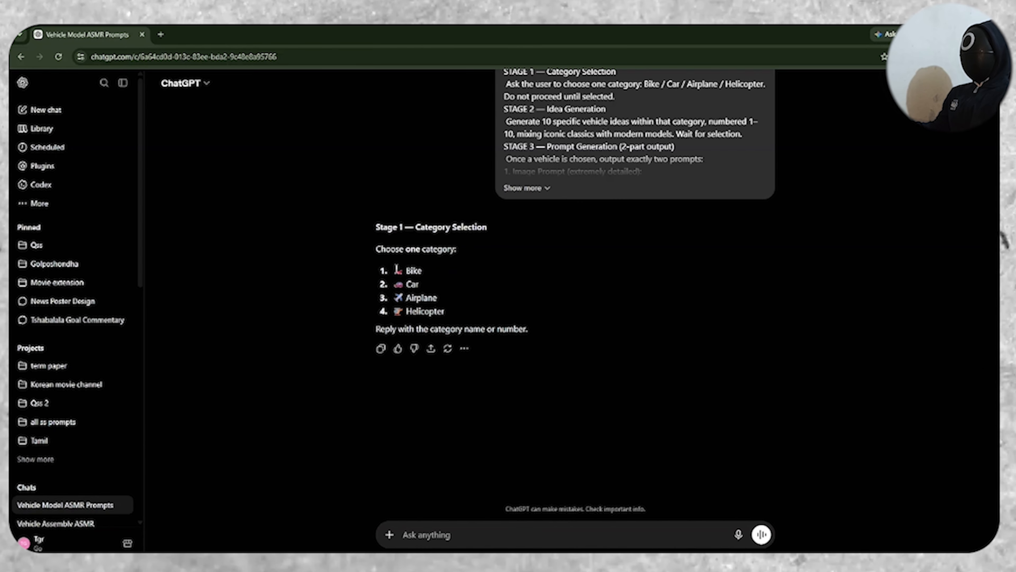
Step: Answer the category question in the ChatGPT conversation with "bike"
mouse_move(394, 271)
mouse_down()
mouse_move(433, 269)
mouse_move(396, 297)
mouse_move(404, 271)
mouse_up()
click(446, 275)
click(425, 280)
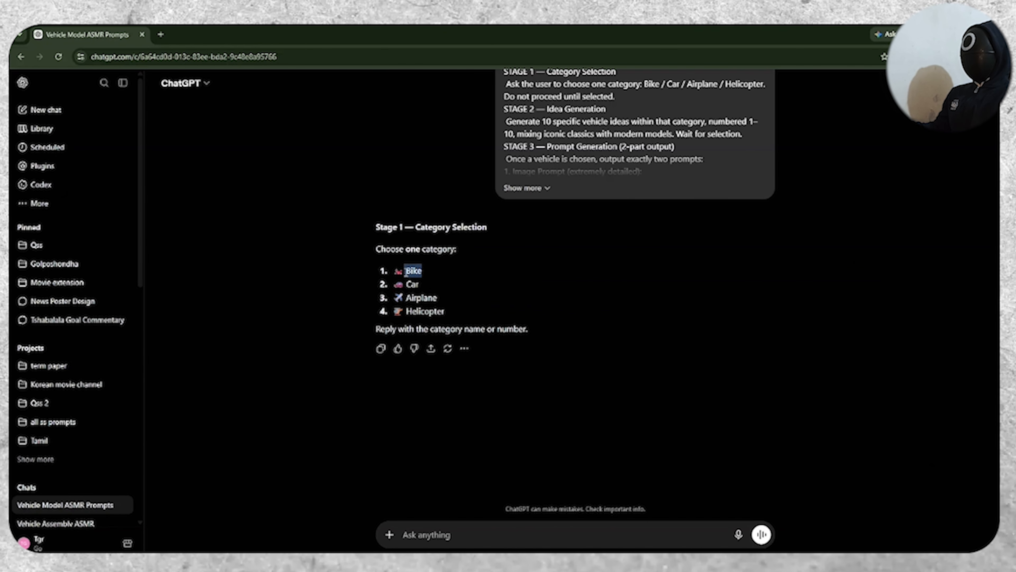
click(446, 533)
text(b)
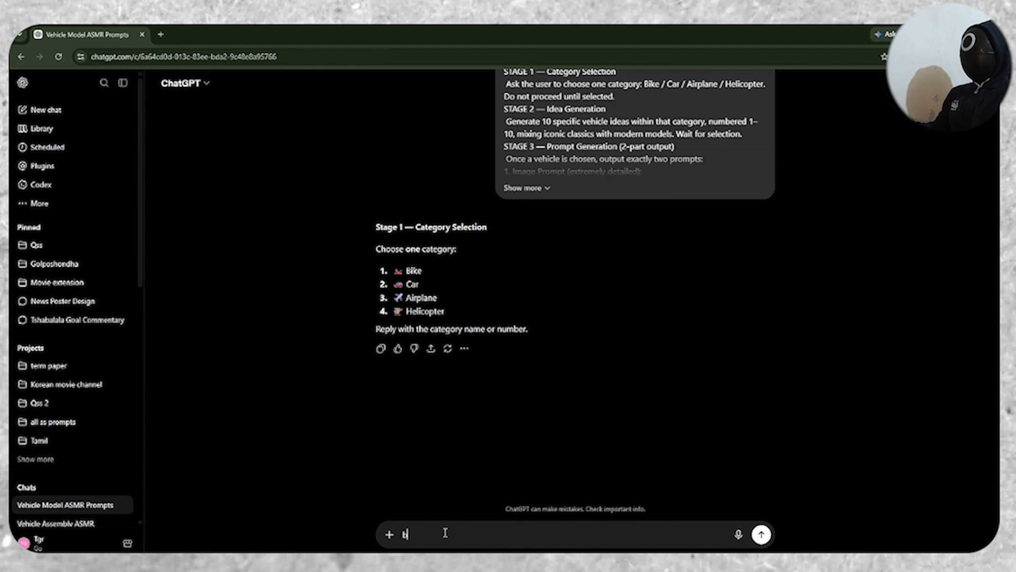
text(ike)
key(Return)
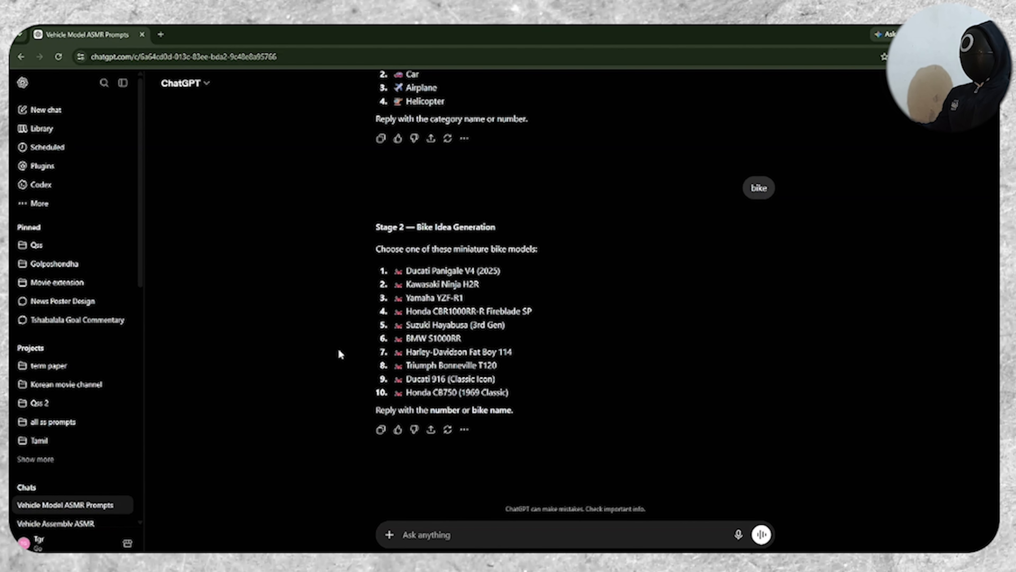
Step: Reply with 1 to choose the Ducati Panigale V4 (2025) from the suggested bike models
drag(367, 265, 531, 438)
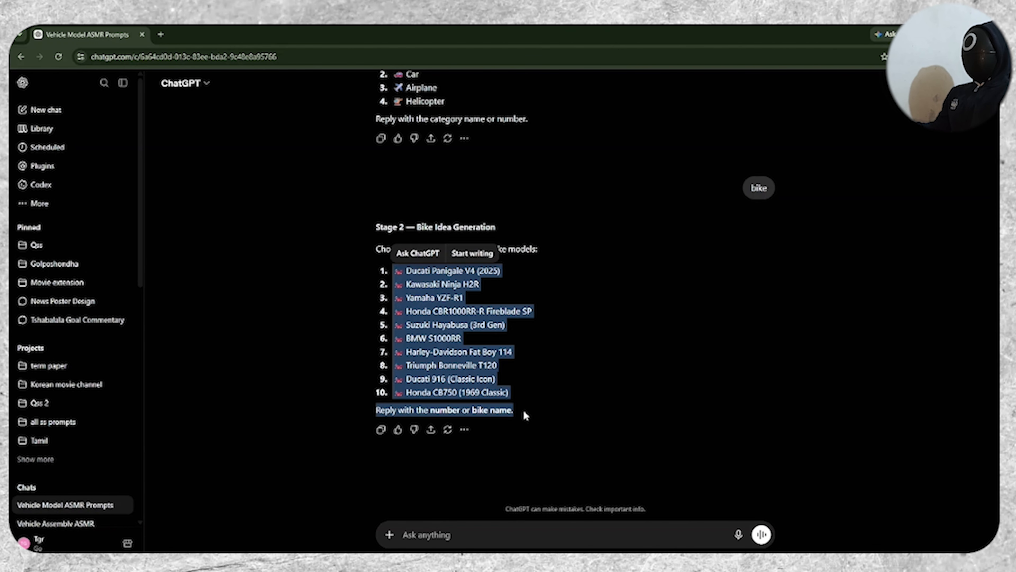
click(637, 338)
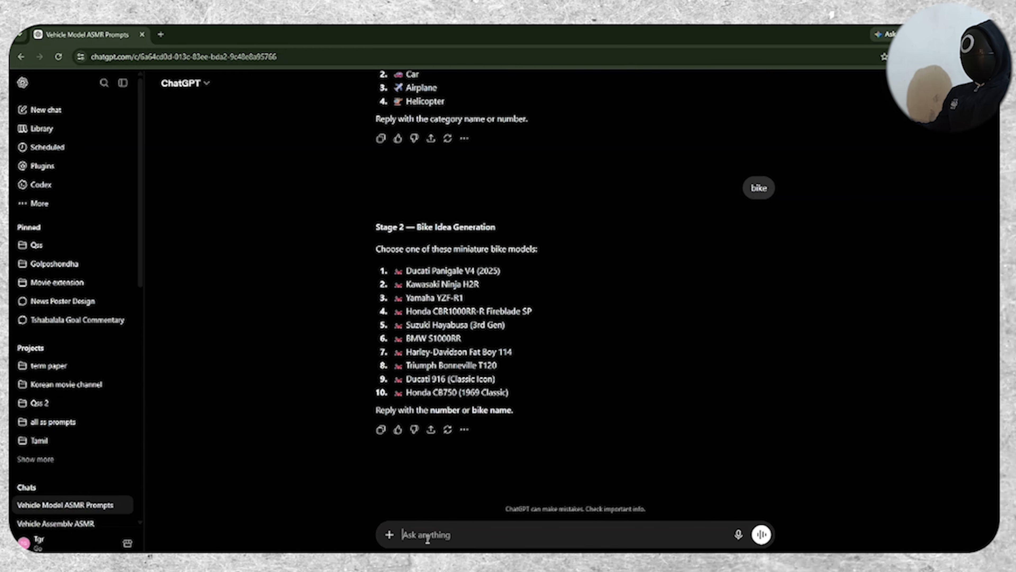
key(Return)
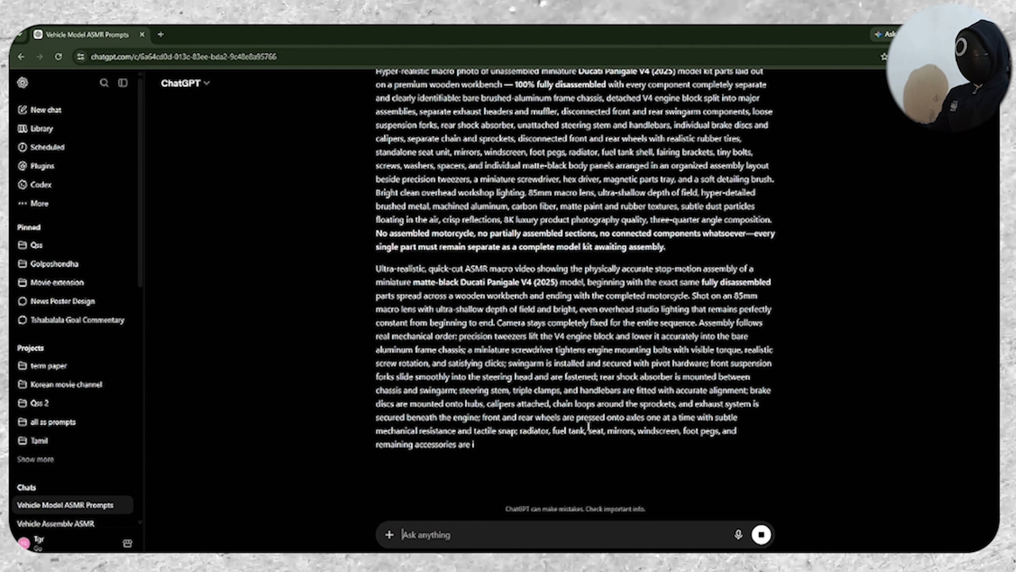
Step: Open Google Flow in a new browser tab and create a new project
click(160, 35)
text(flo)
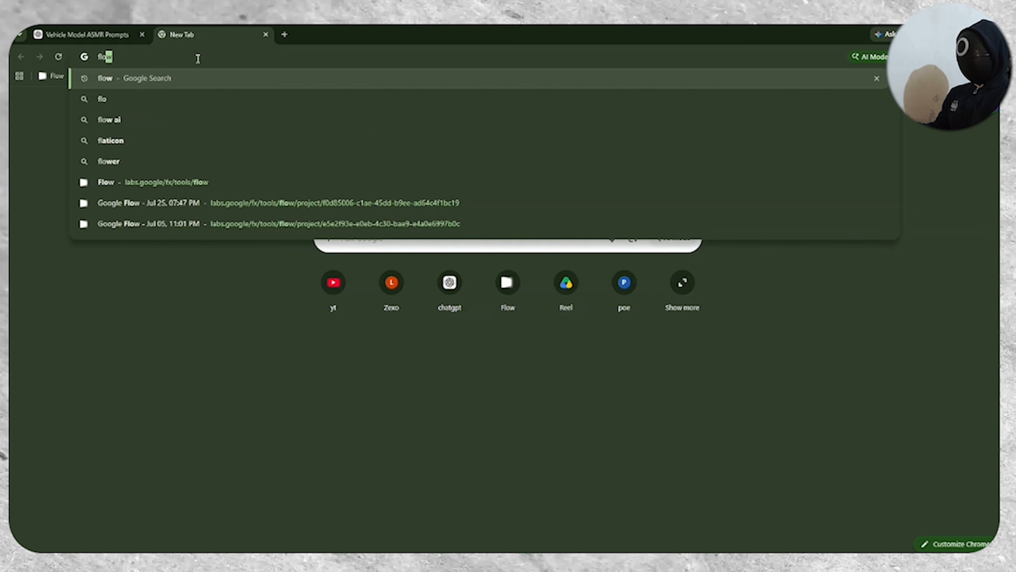
key(Return)
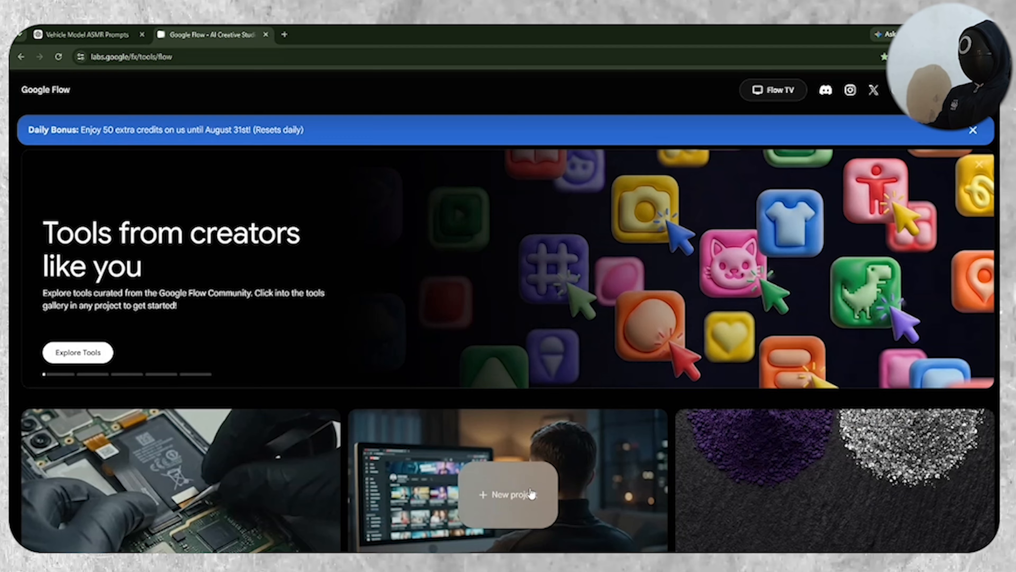
click(530, 487)
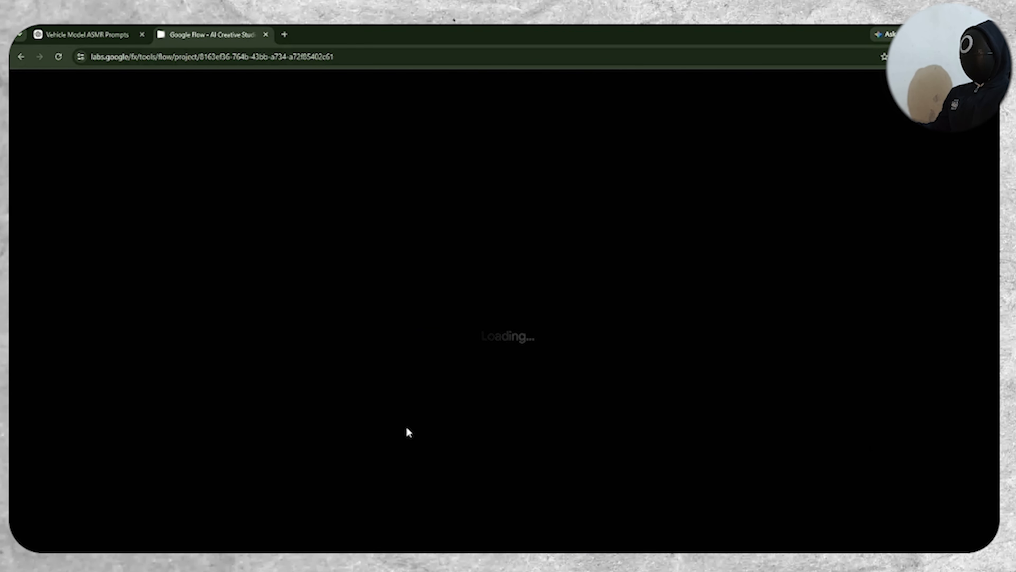
Step: Copy the Ducati Panigale V4 (2025) image prompt from the ChatGPT conversation and return to the Google Flow project
click(88, 36)
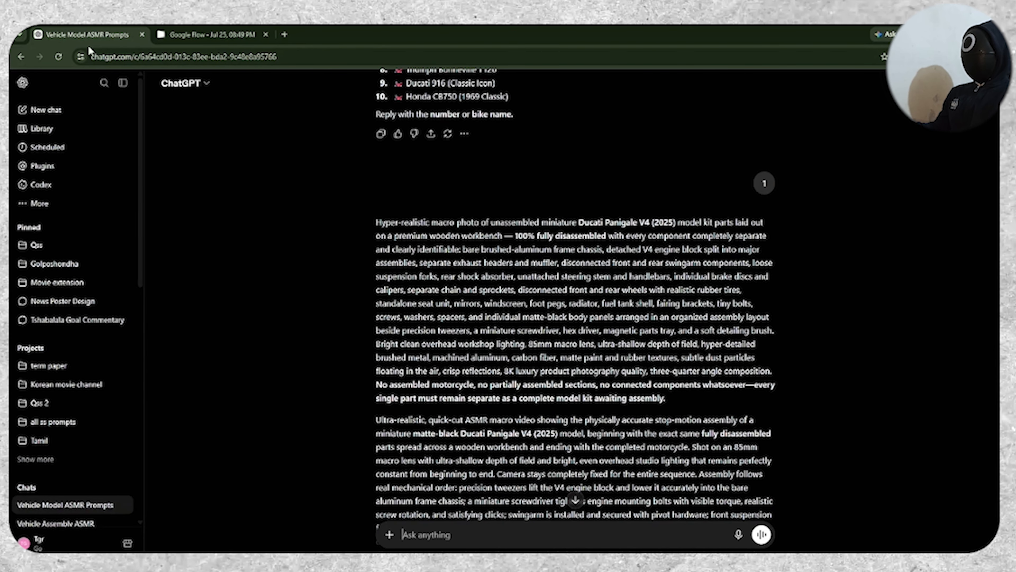
drag(362, 229, 761, 305)
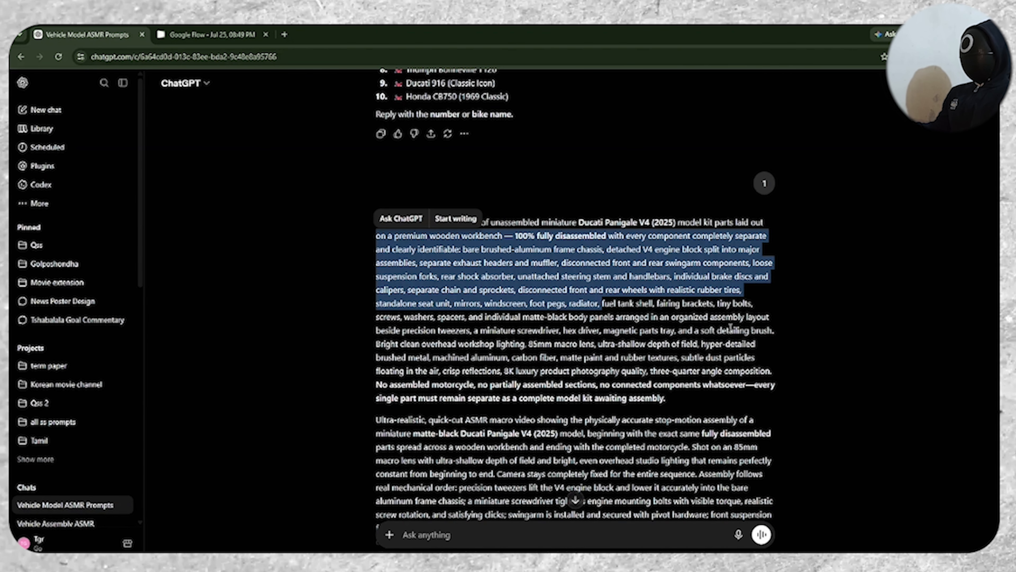
click(401, 242)
drag(375, 224, 707, 399)
click(208, 35)
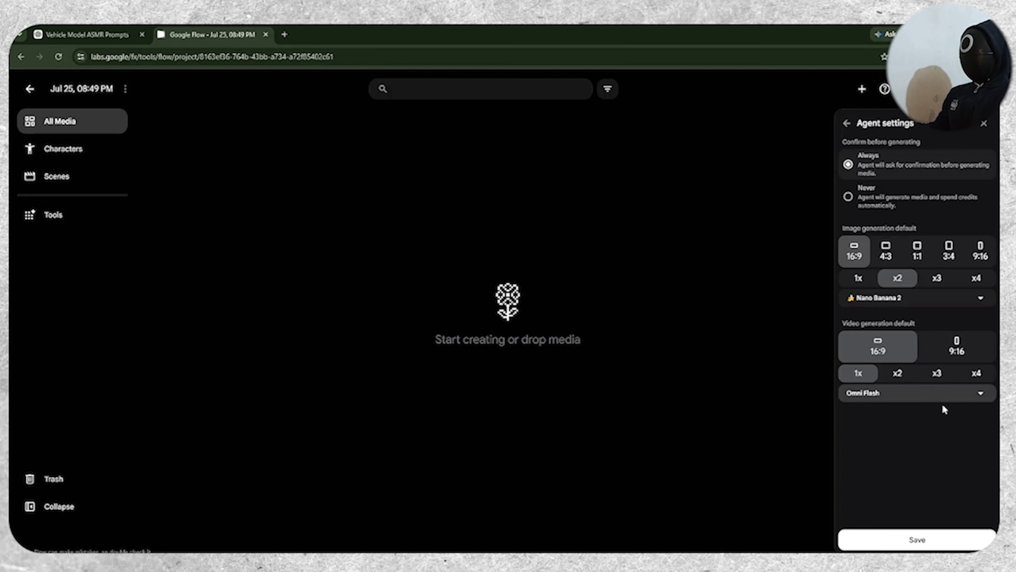
Step: Set the image generation default to 9:16 and x4, and generate images from the copied Ducati parts prompt
click(980, 257)
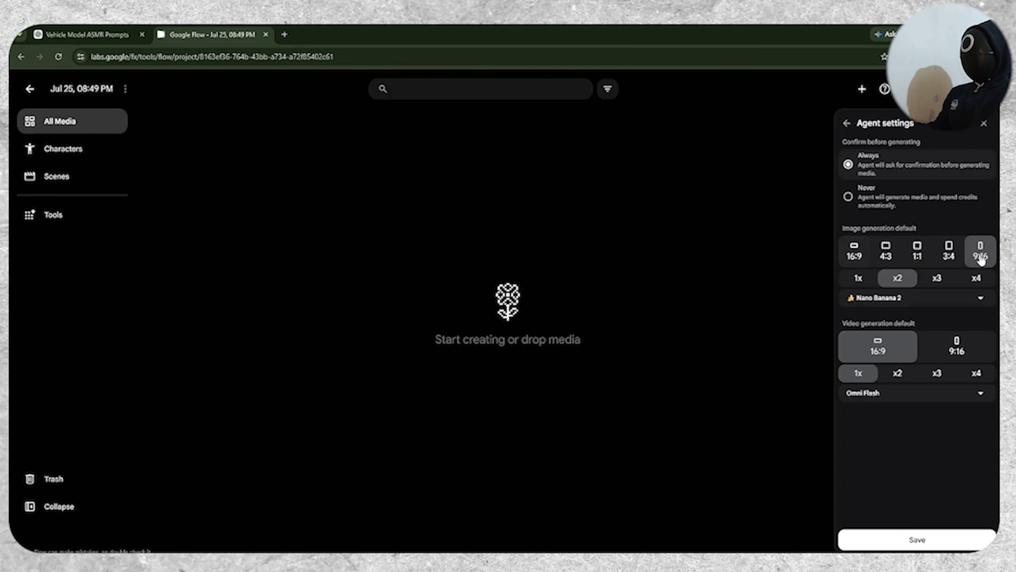
click(977, 278)
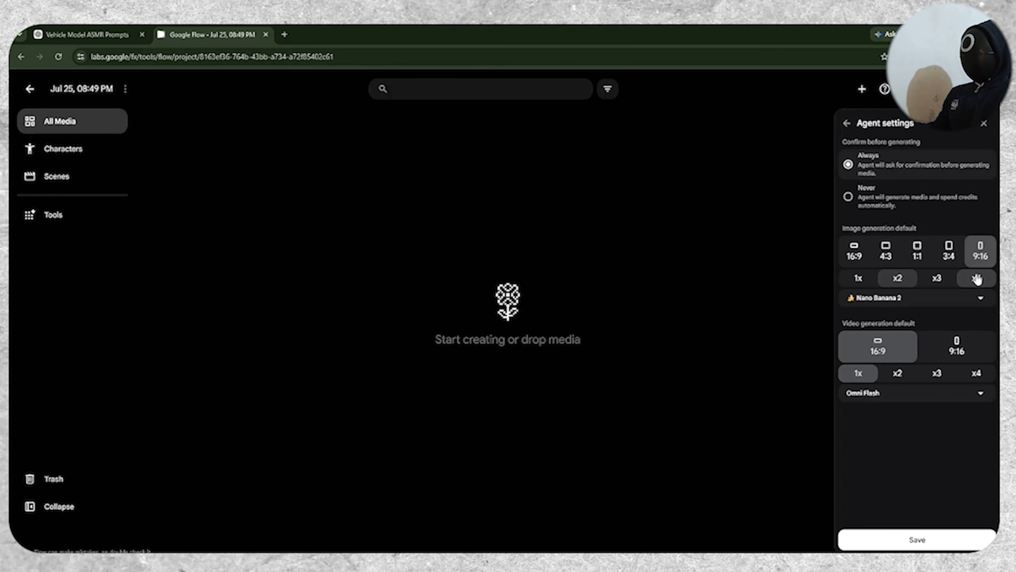
click(931, 545)
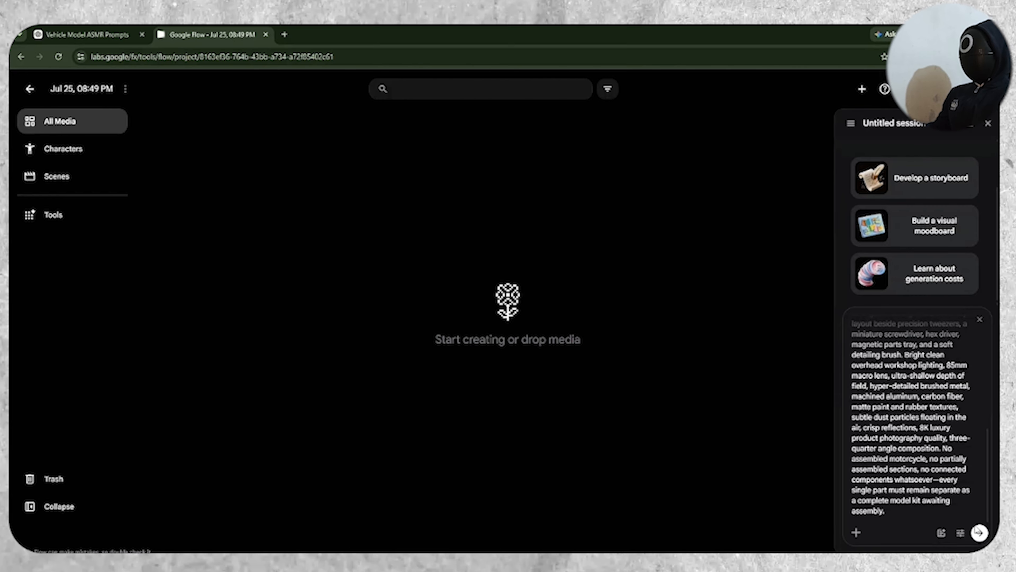
click(979, 532)
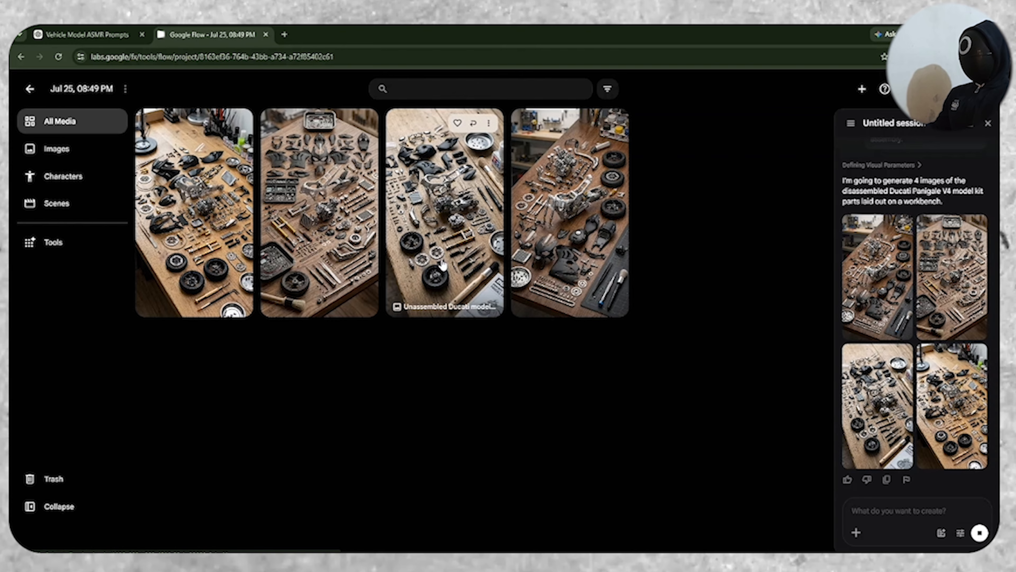
Step: View the fourth and third generated Ducati parts images at full size and return to the project media
click(576, 224)
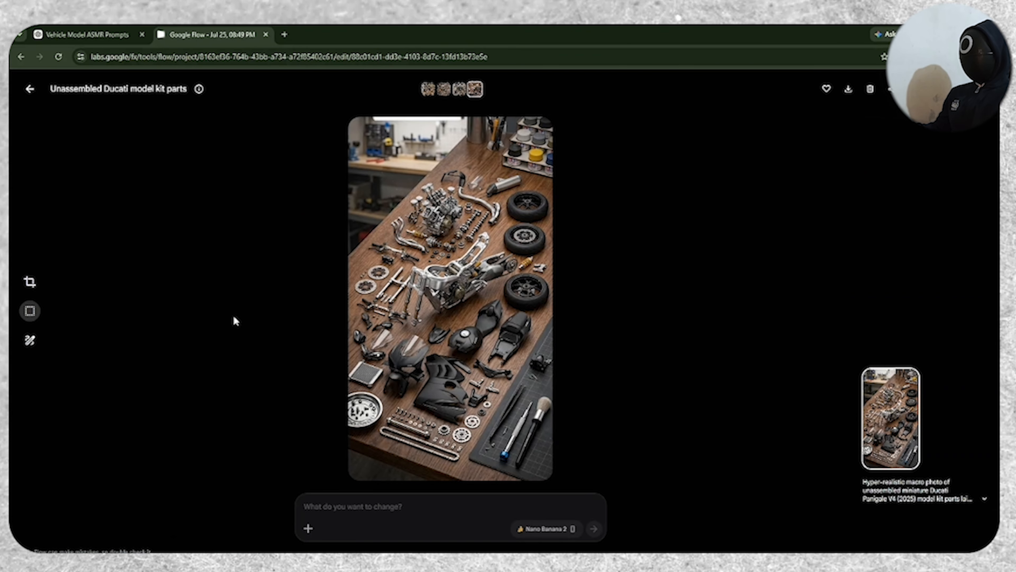
click(31, 90)
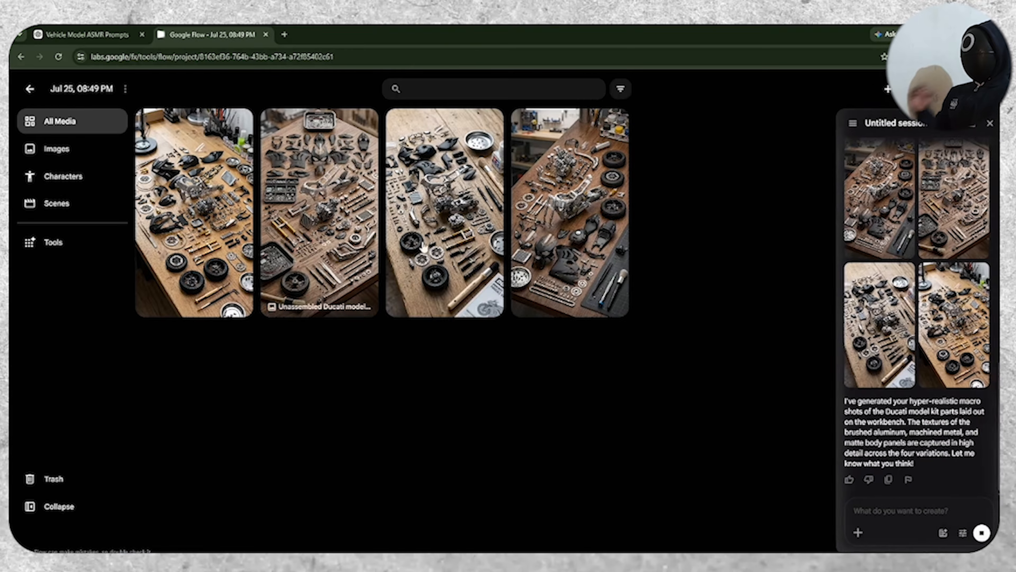
click(447, 212)
click(29, 89)
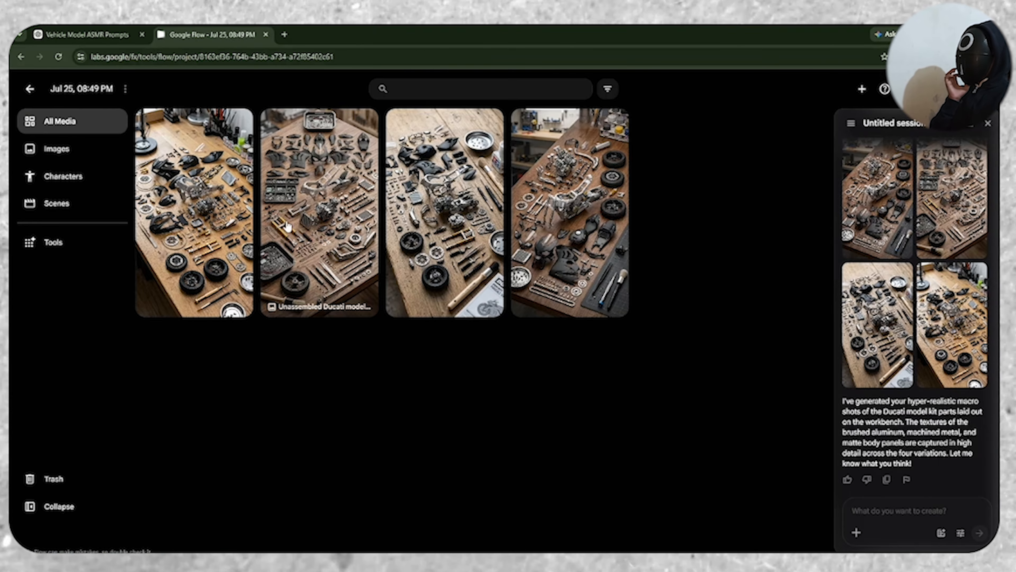
Step: Animate the second Ducati parts image, pasting the Ducati video prompt from the ChatGPT conversation as its description
click(364, 123)
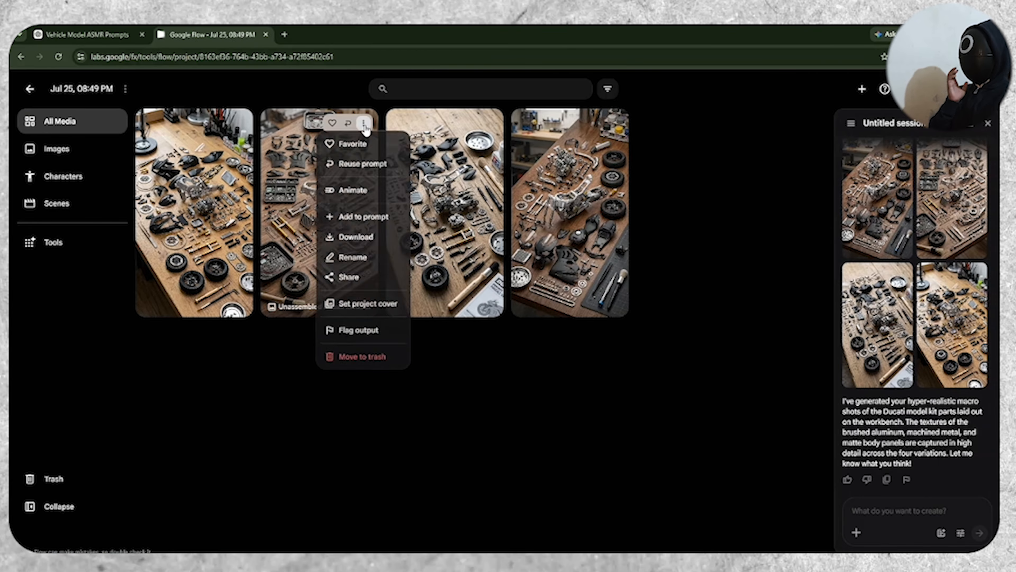
click(380, 189)
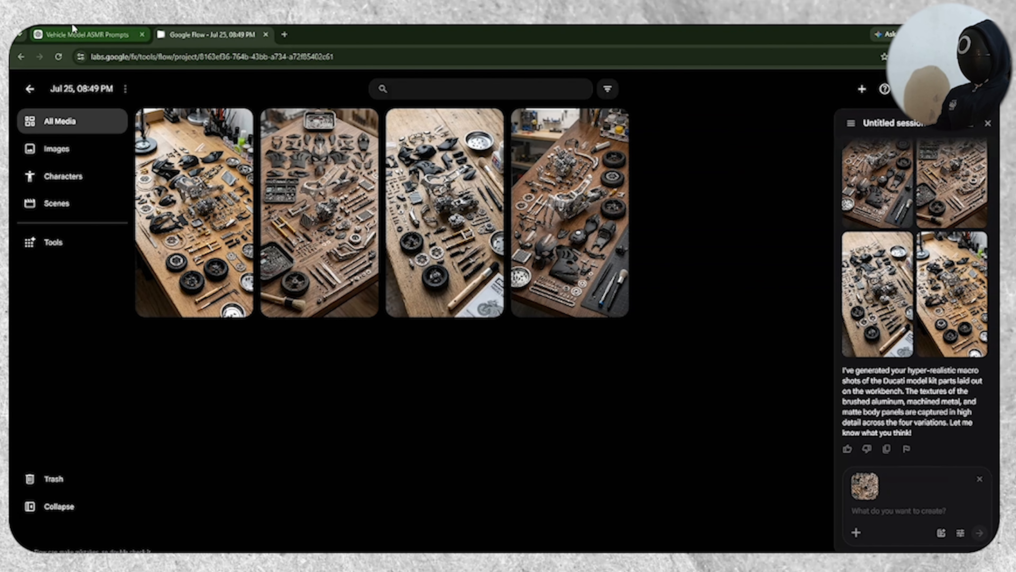
click(84, 34)
scroll(363, 308, down, 5)
drag(648, 478, 366, 213)
click(212, 35)
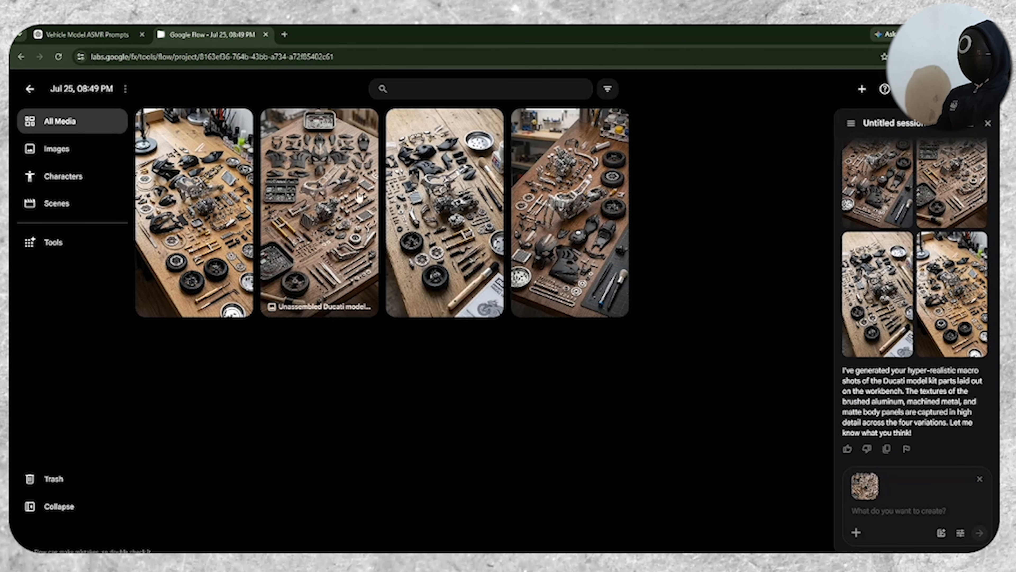
key(ctrl+v)
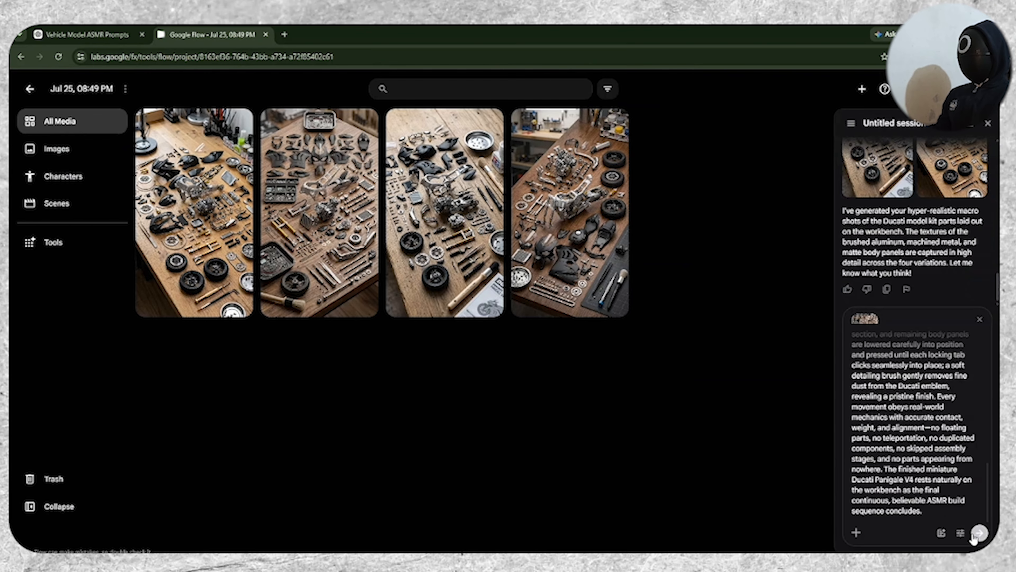
Step: Set the video generation default to 9:16 with 1x output and save the agent settings
click(960, 533)
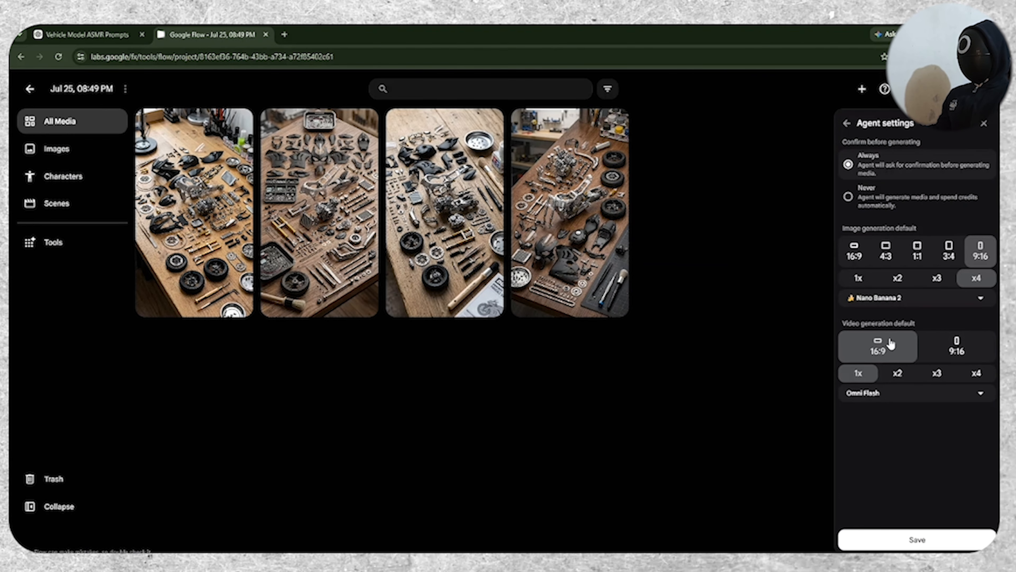
click(954, 352)
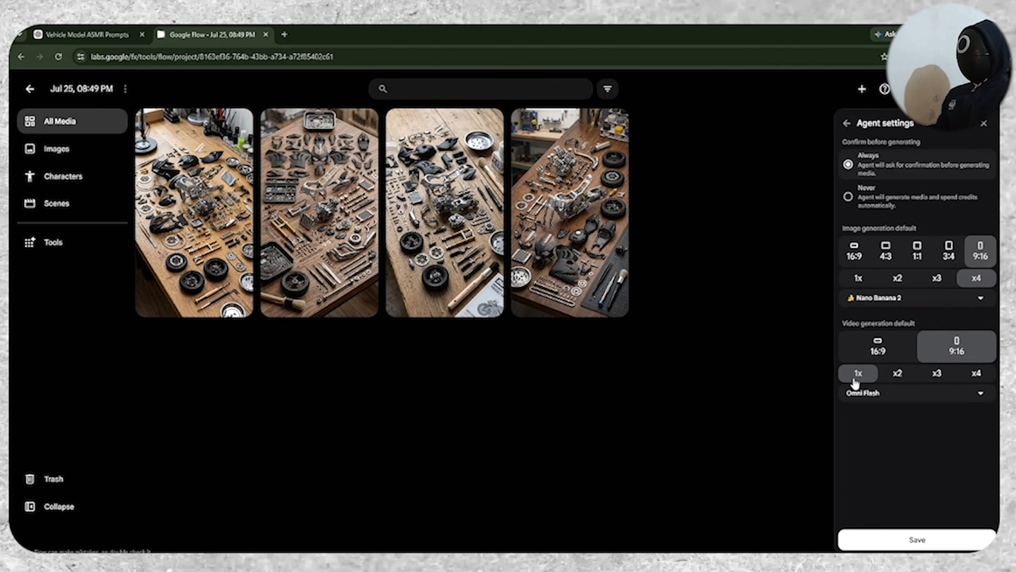
click(917, 539)
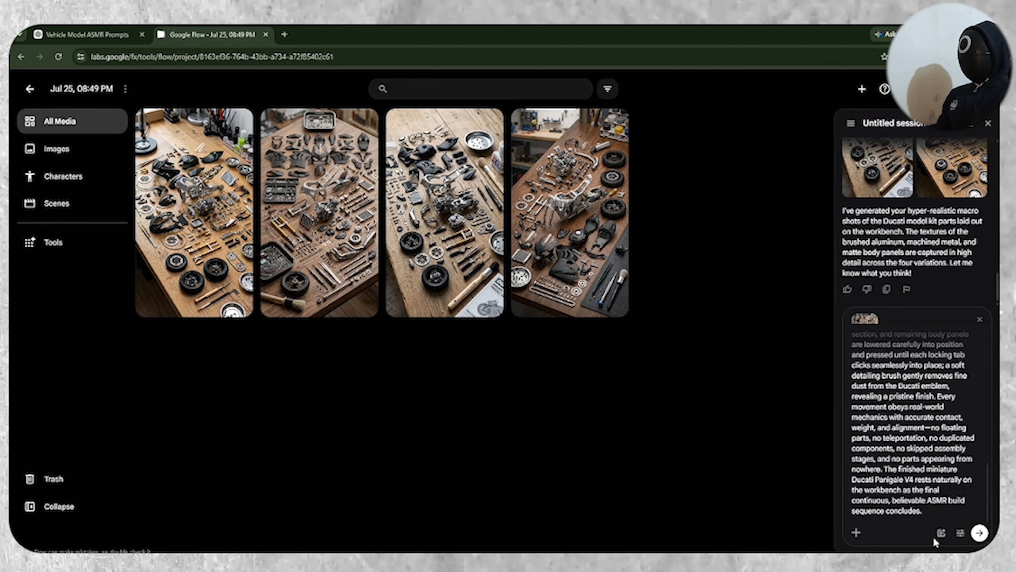
Step: Submit the Ducati assembly video prompt, approve the generation, and play the resulting video
click(980, 534)
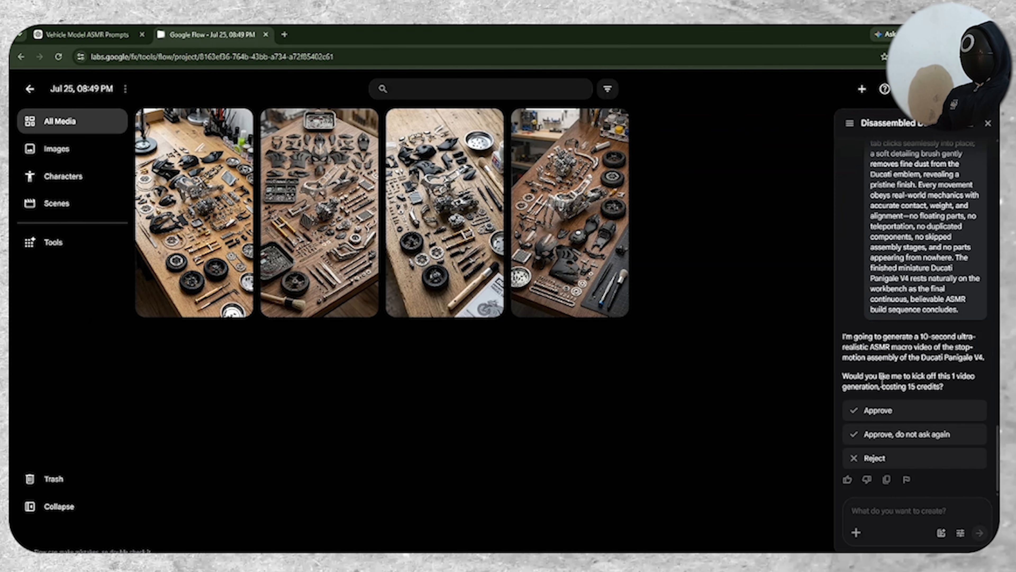
click(889, 410)
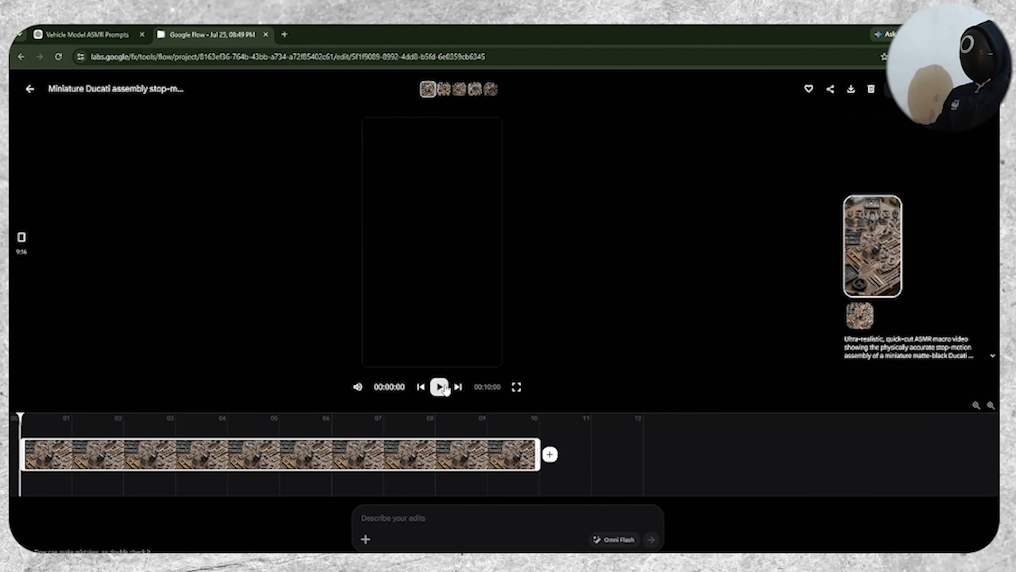
click(441, 388)
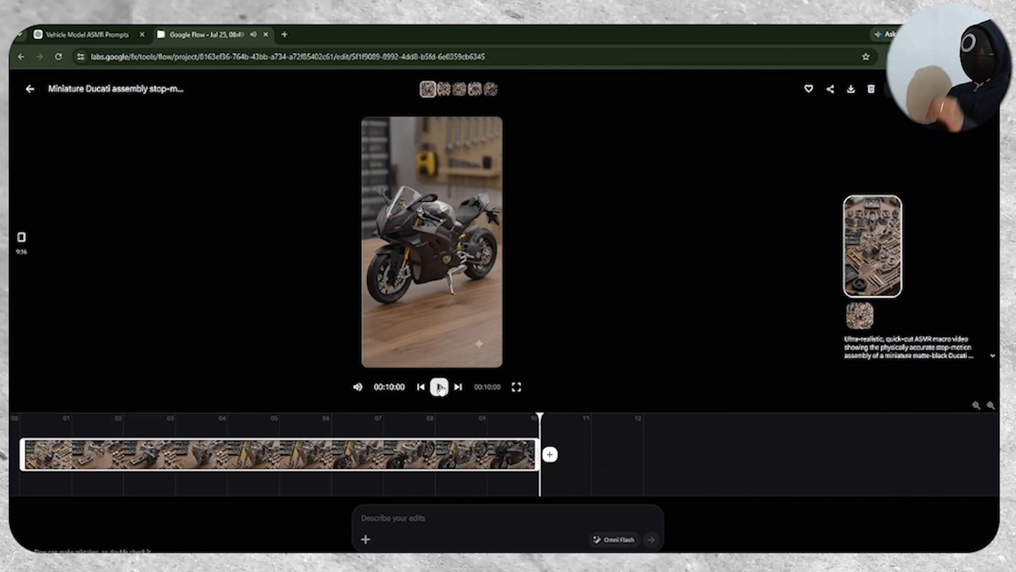
Step: Switch to ChatGPT and request prompts for the Kawasaki Ninja H2R by copying its name from the bike list
drag(479, 285, 405, 282)
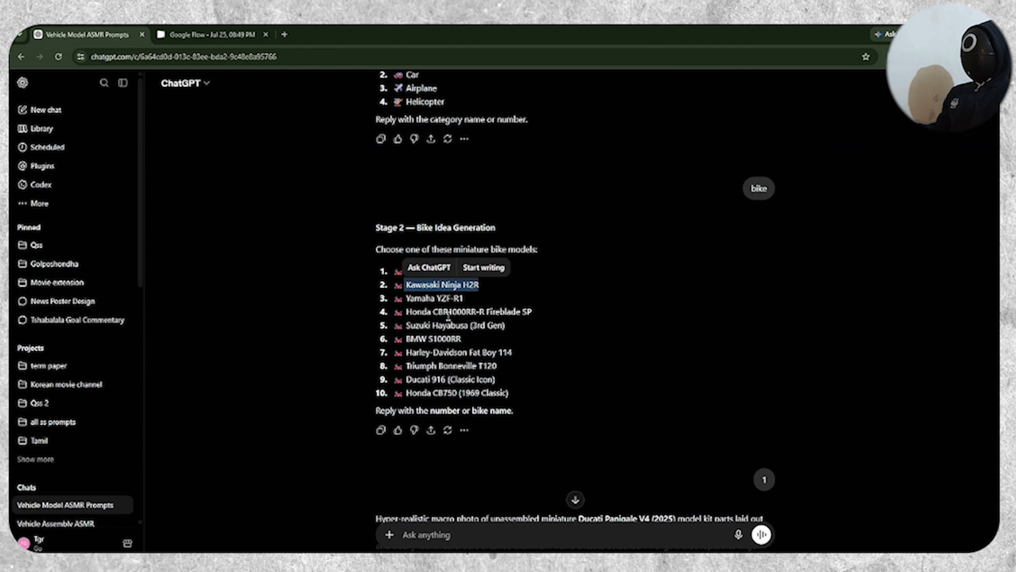
click(437, 537)
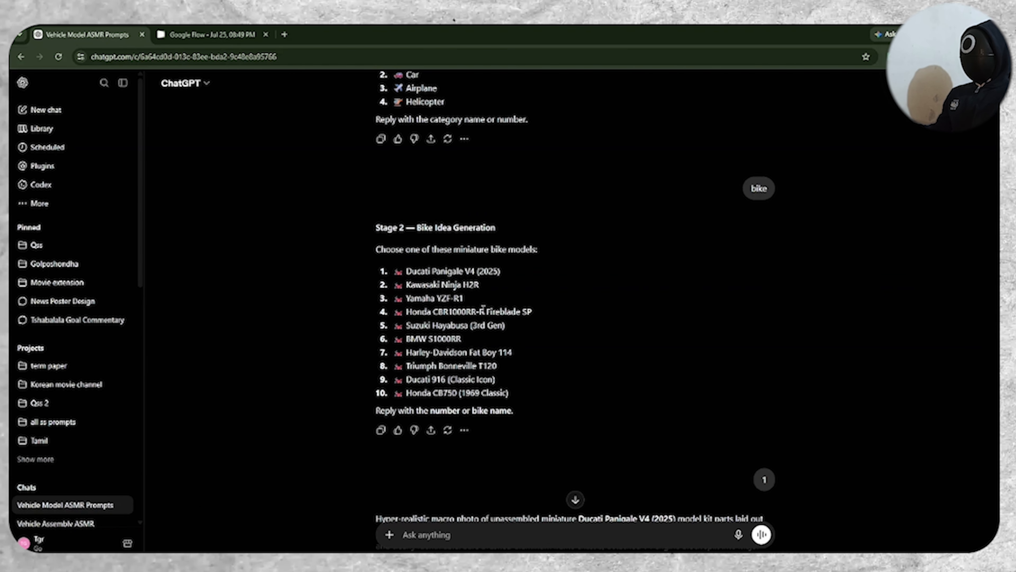
drag(456, 285, 407, 284)
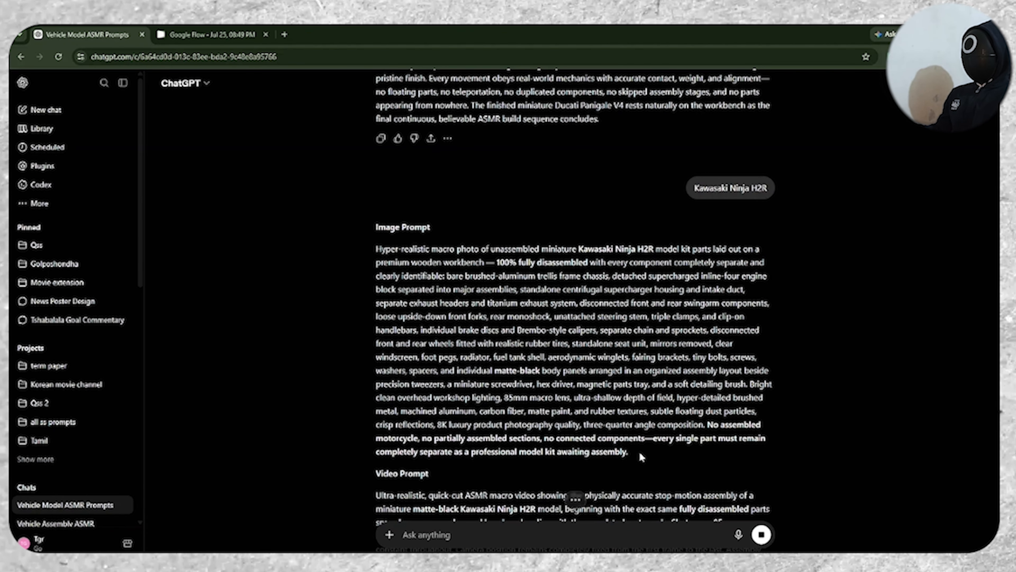
Step: Copy the Kawasaki Ninja H2R image prompt, switch to Google Flow, and submit it after saving the agent settings
drag(640, 456, 359, 260)
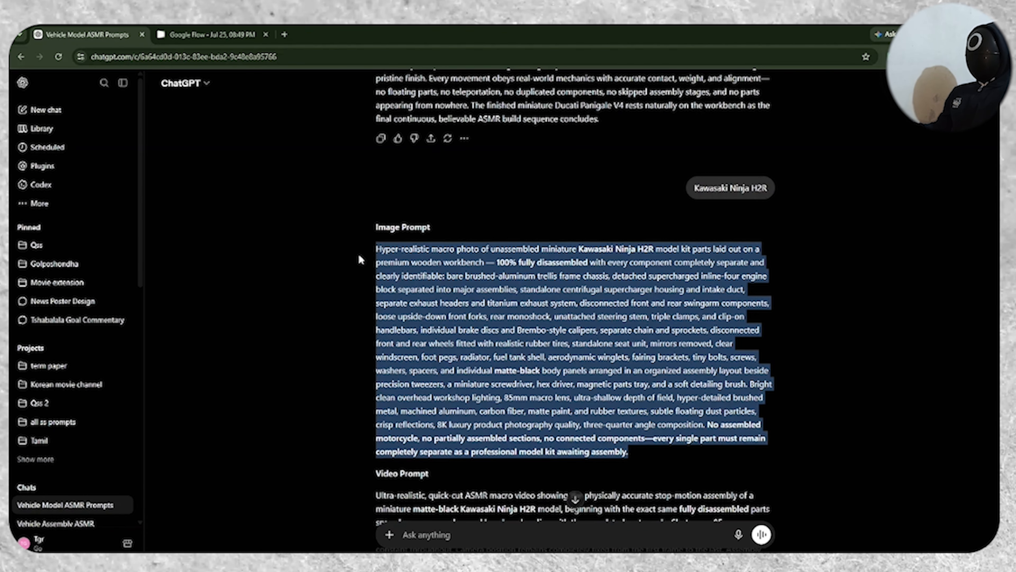
click(216, 35)
click(947, 506)
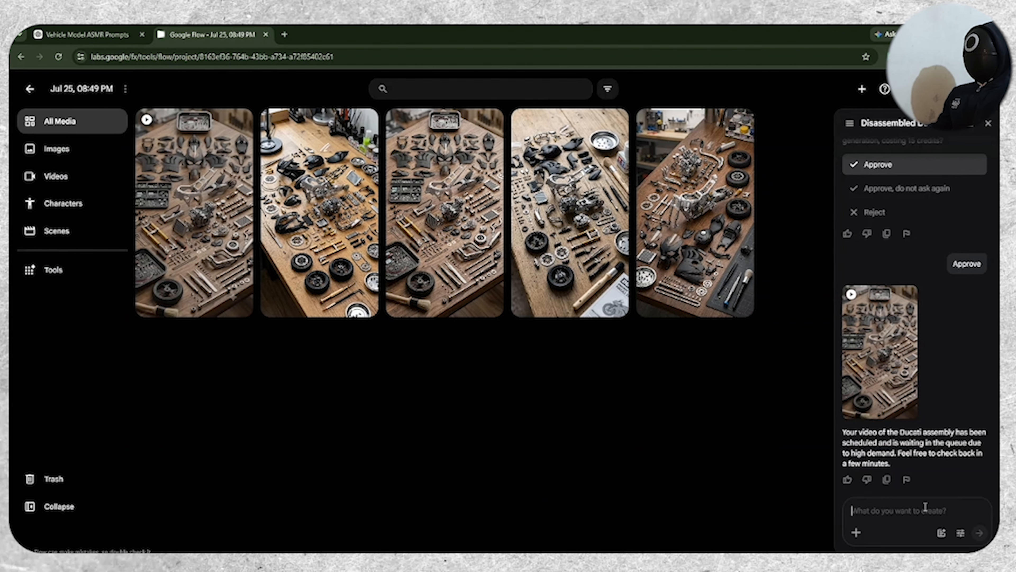
key(ctrl+v)
click(961, 532)
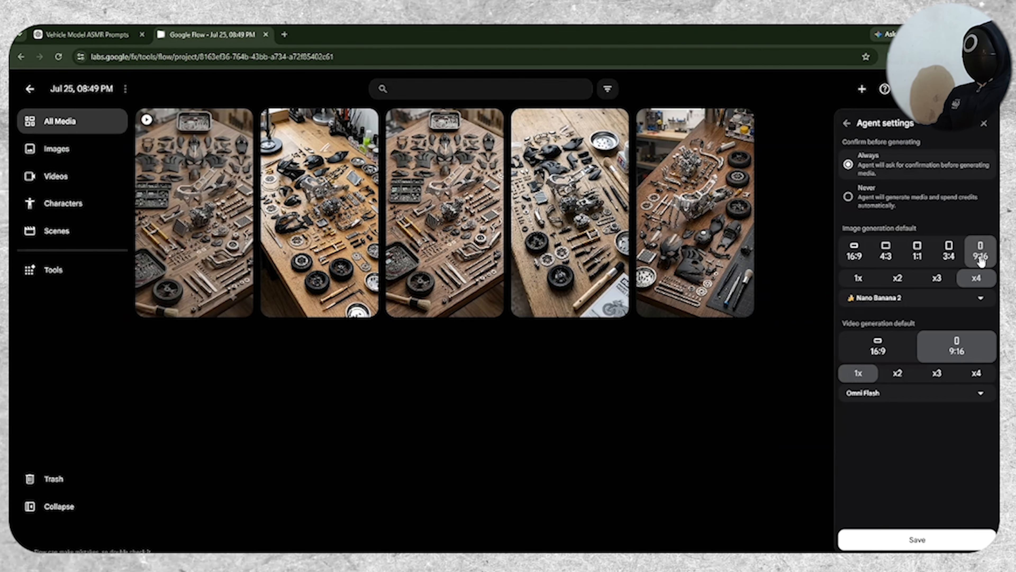
click(954, 546)
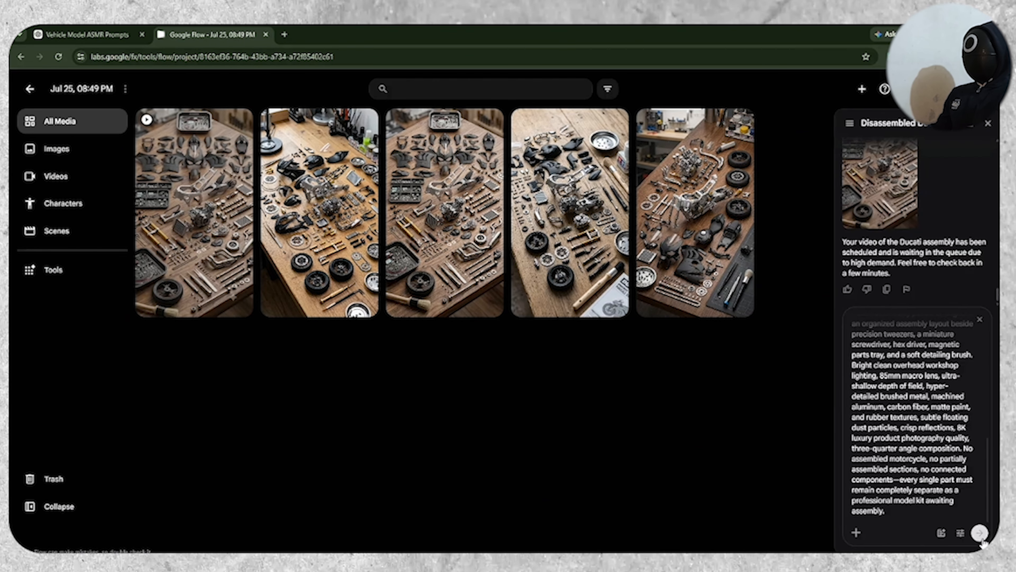
click(980, 532)
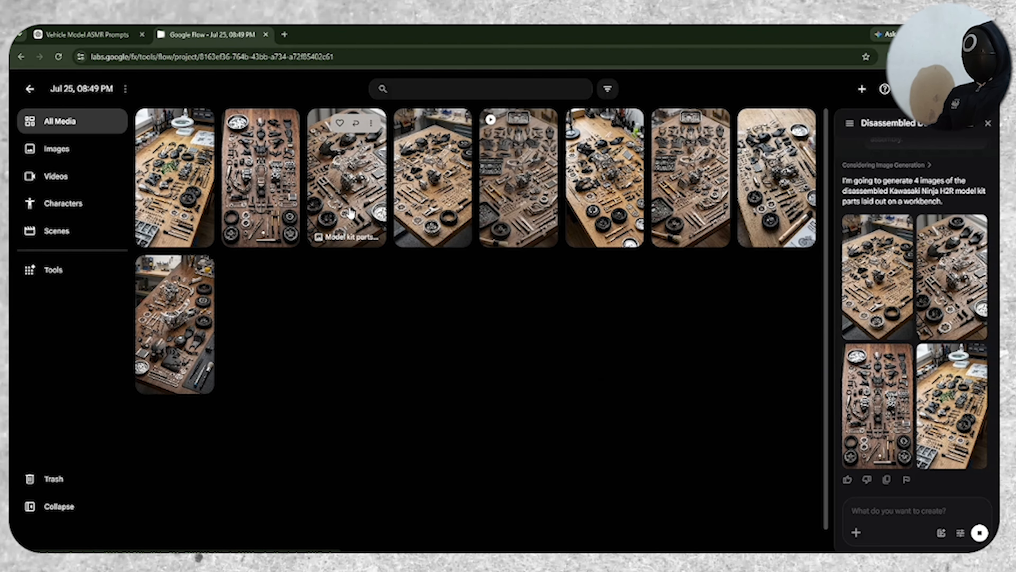
Step: Inspect two of the generated Kawasaki parts images at full size and return to the project media
click(436, 211)
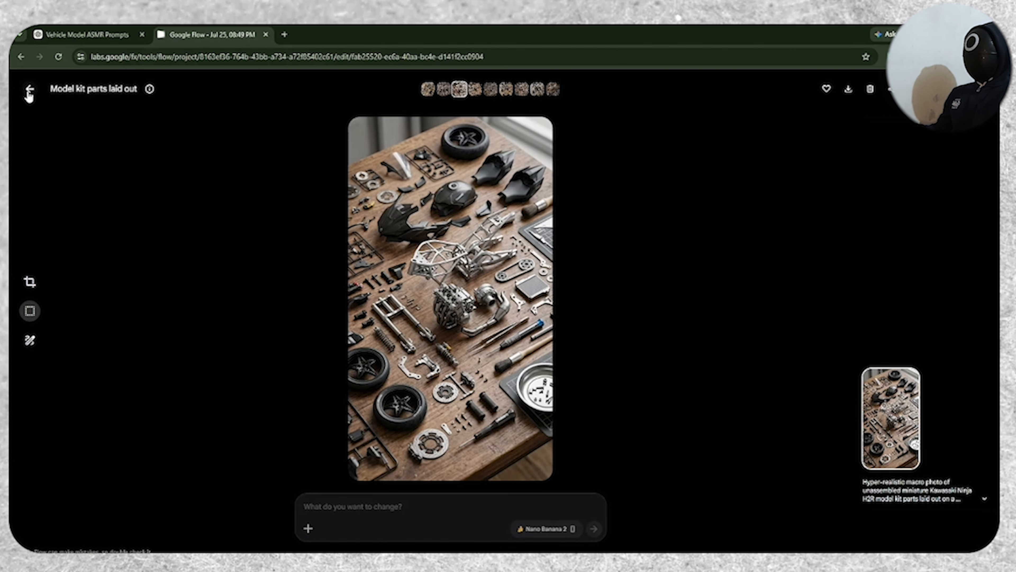
click(29, 94)
click(270, 204)
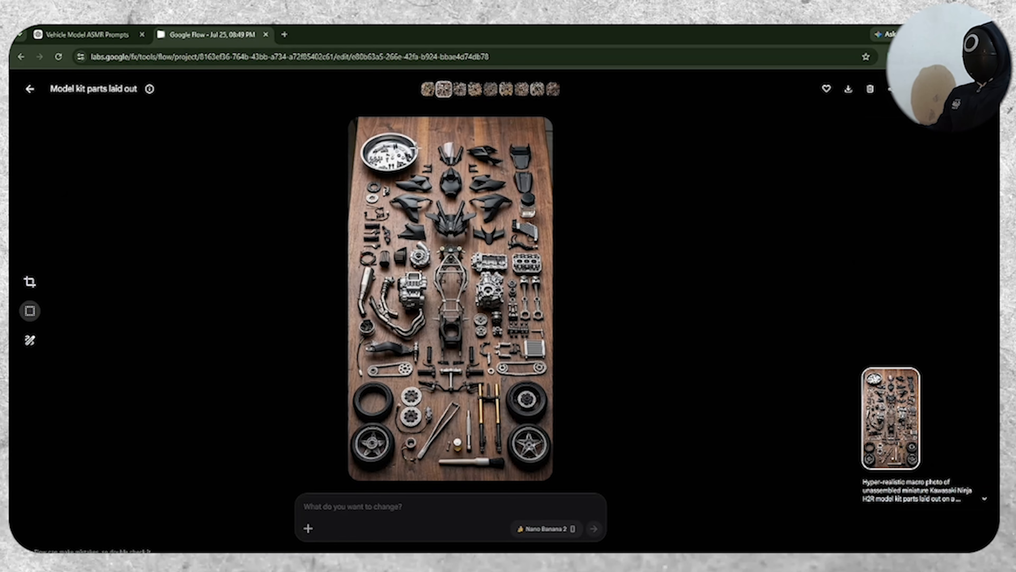
click(30, 94)
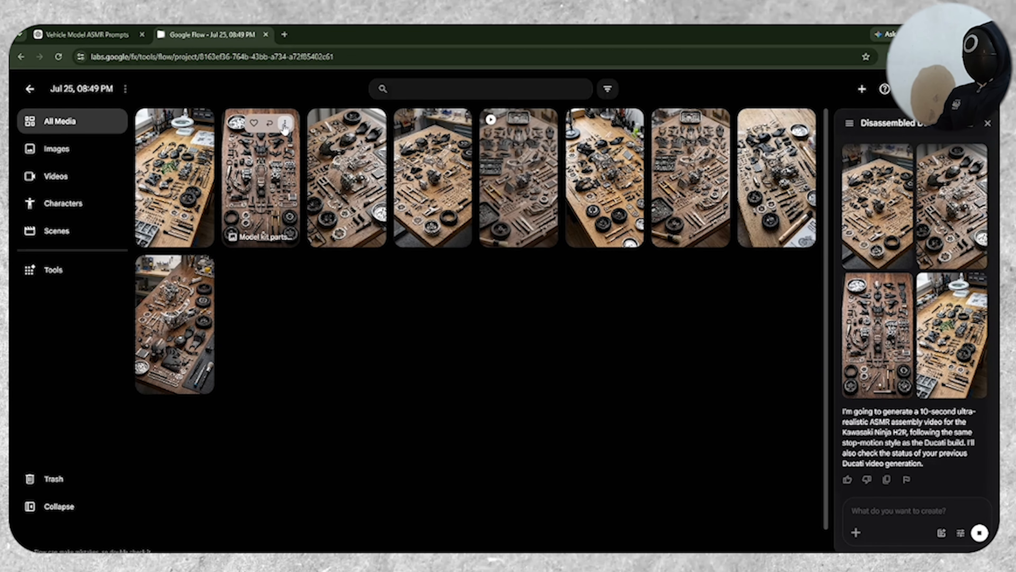
Step: Animate the symmetrical top-down Kawasaki parts image, pasting the Kawasaki video prompt from the ChatGPT conversation as its description
click(285, 124)
click(294, 198)
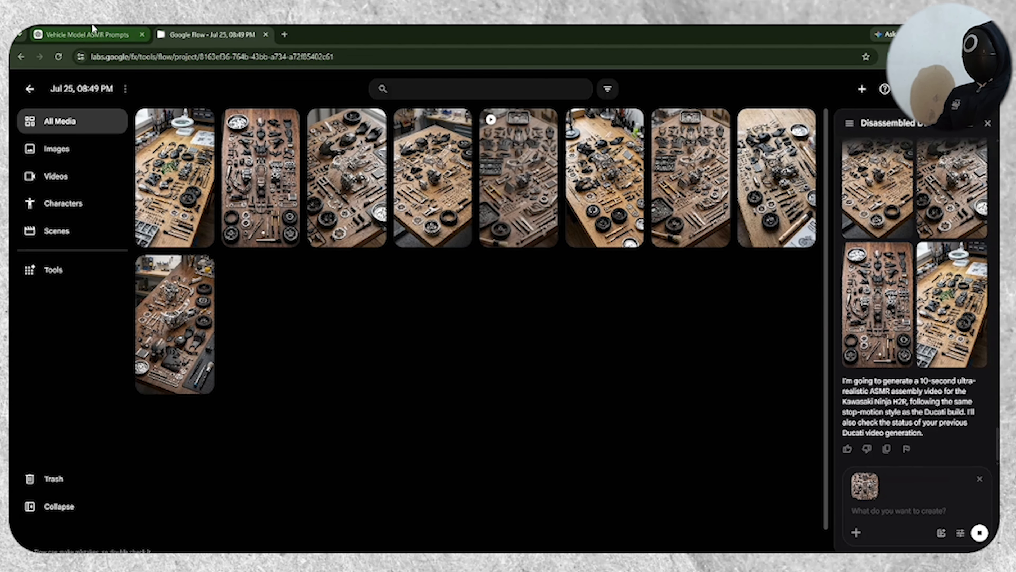
click(91, 32)
scroll(377, 216, down, 8)
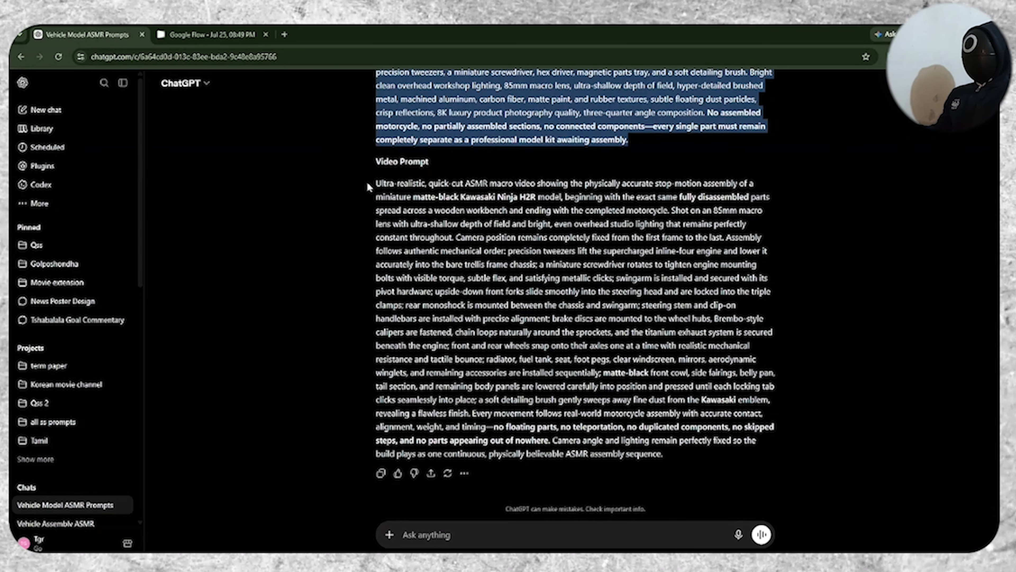
drag(367, 185, 802, 464)
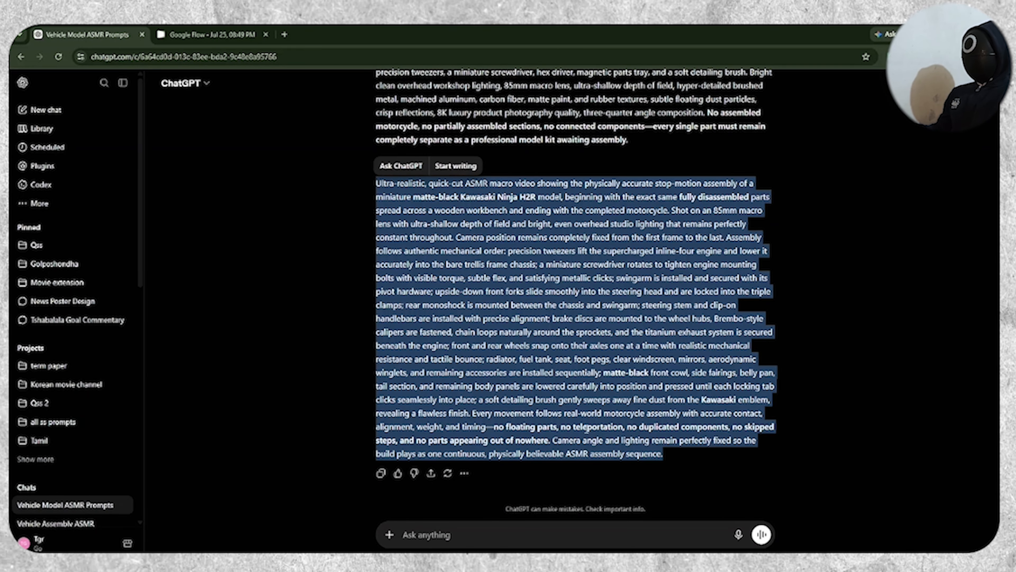
key(ctrl+Tab)
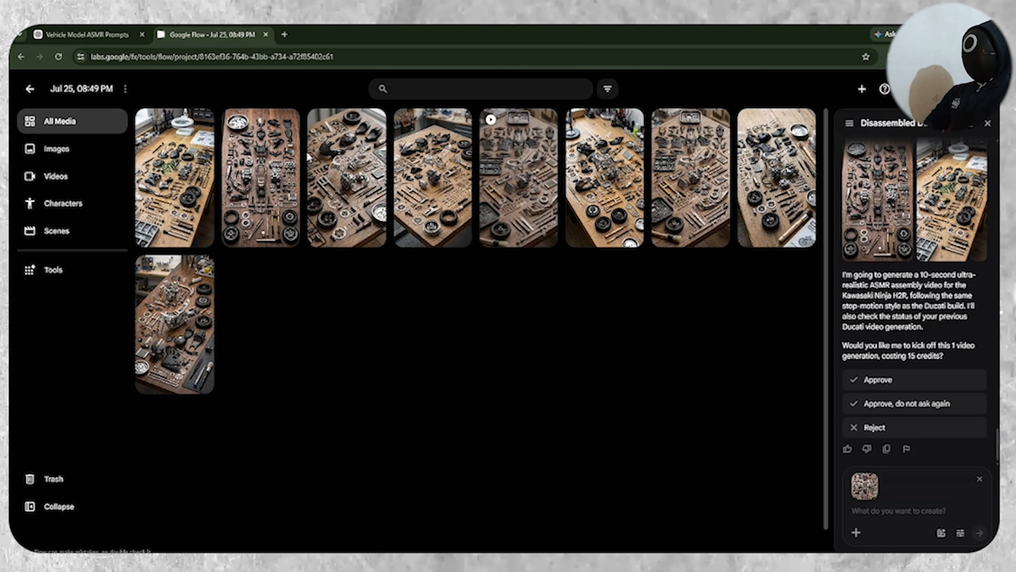
click(887, 508)
key(ctrl+v)
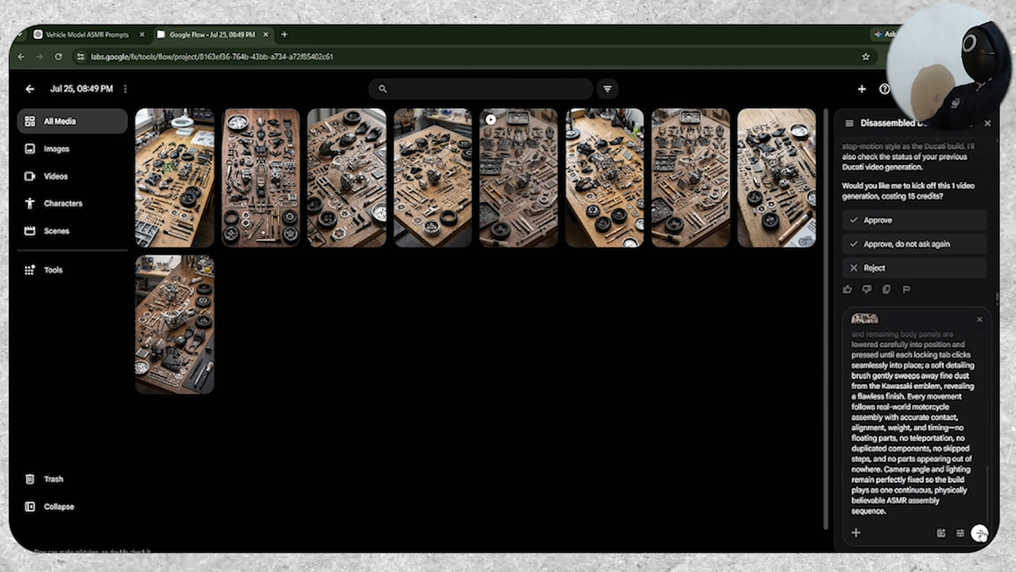
Step: Review the available video generation models in the agent settings, keeping Omni Flash
click(960, 533)
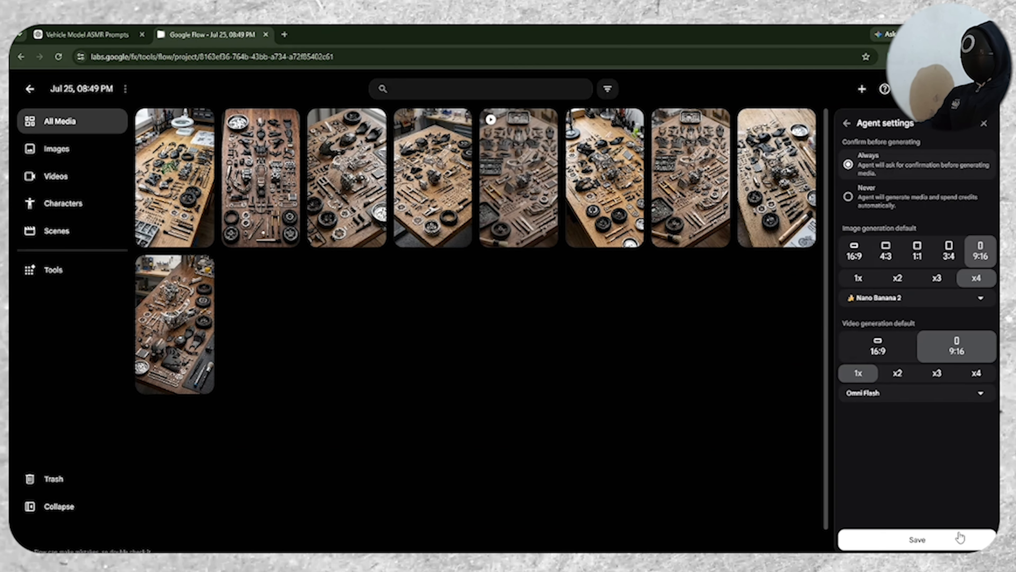
click(929, 396)
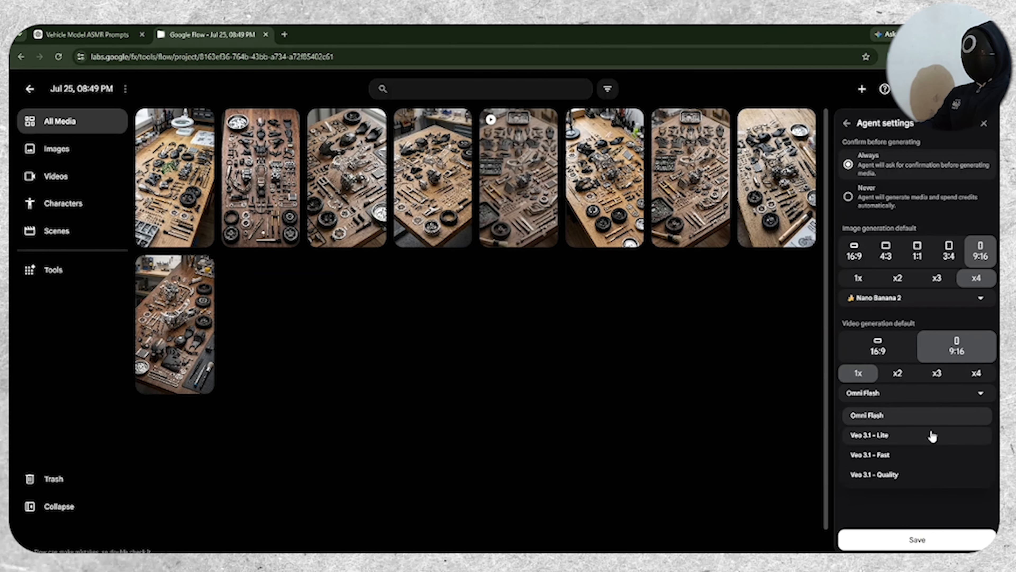
click(926, 396)
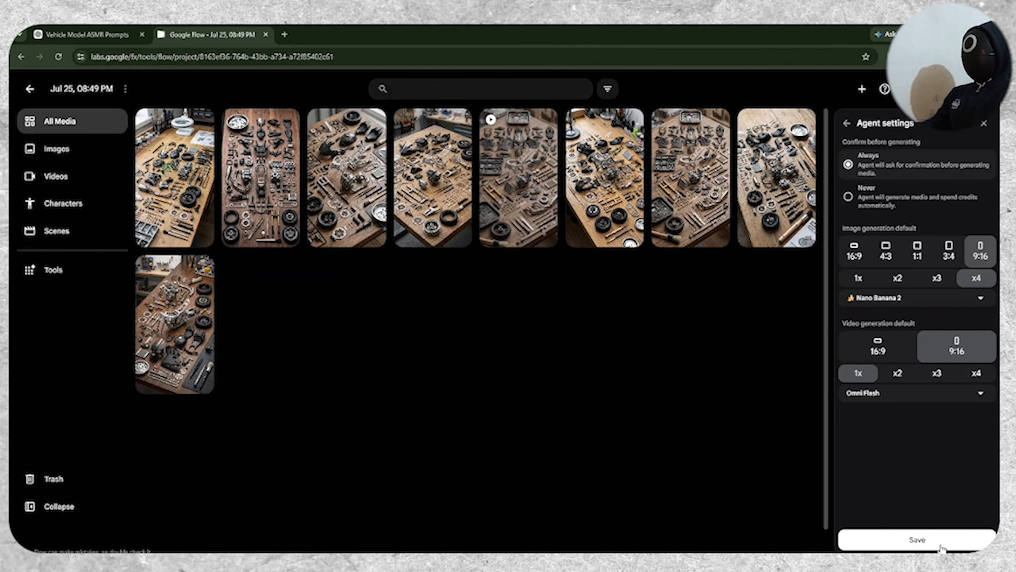
Step: Submit the Kawasaki assembly video prompt, approve the generation, and retry the request
click(973, 541)
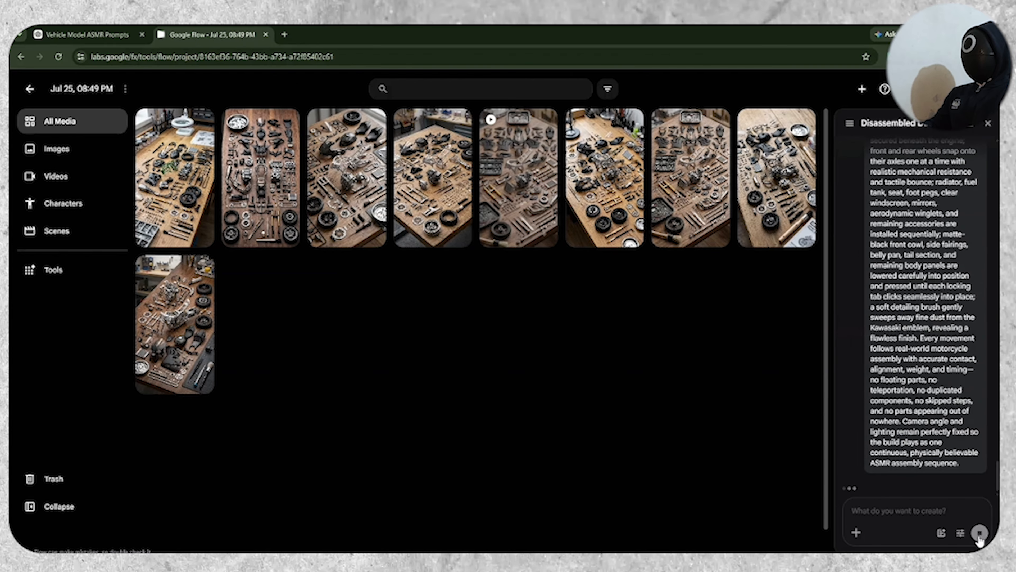
click(914, 413)
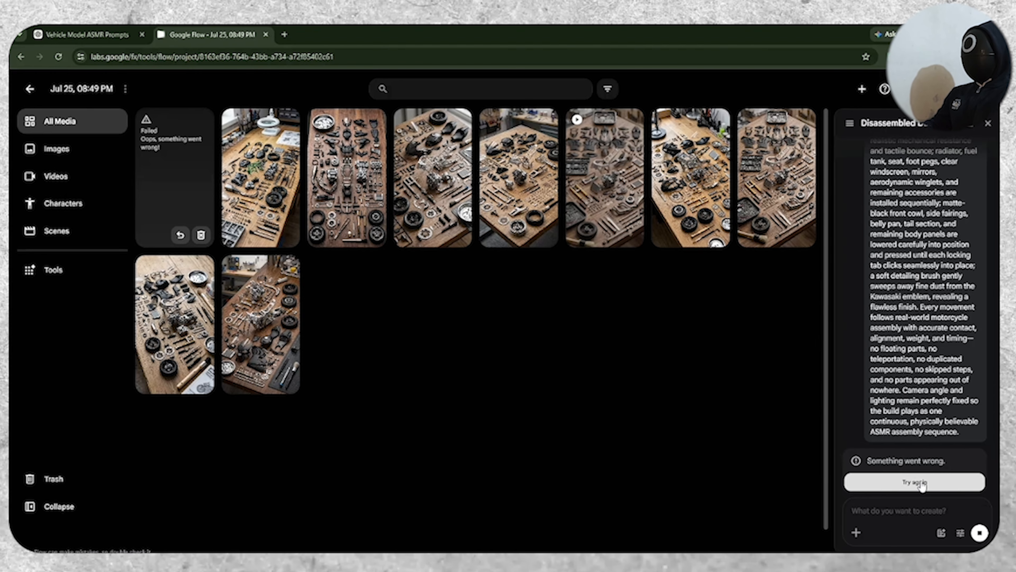
click(916, 482)
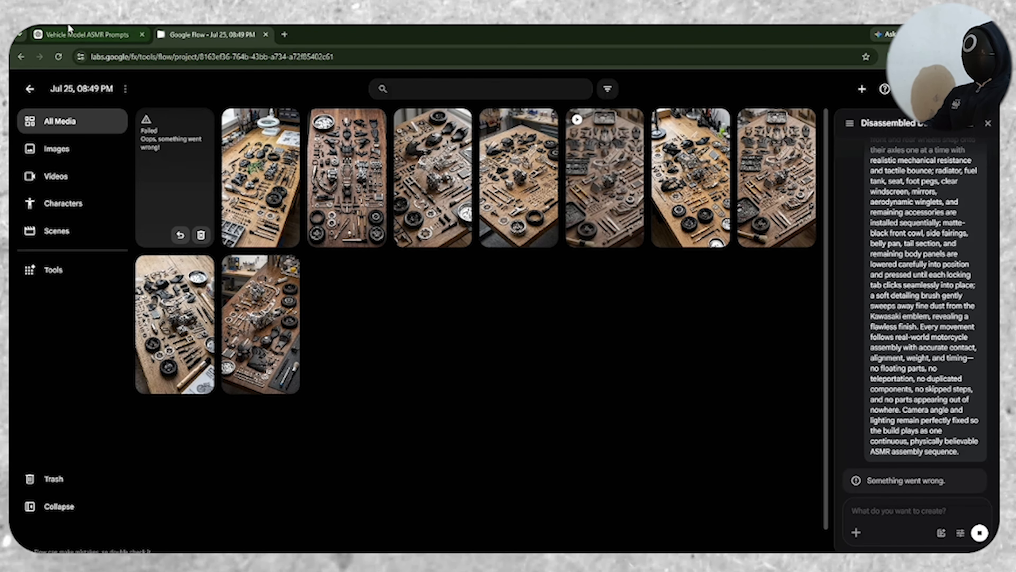
Step: Switch to ChatGPT and request miniature helicopter ideas by sending the category name Helicopter from the category list
click(84, 35)
scroll(526, 229, up, 12)
scroll(528, 228, up, 15)
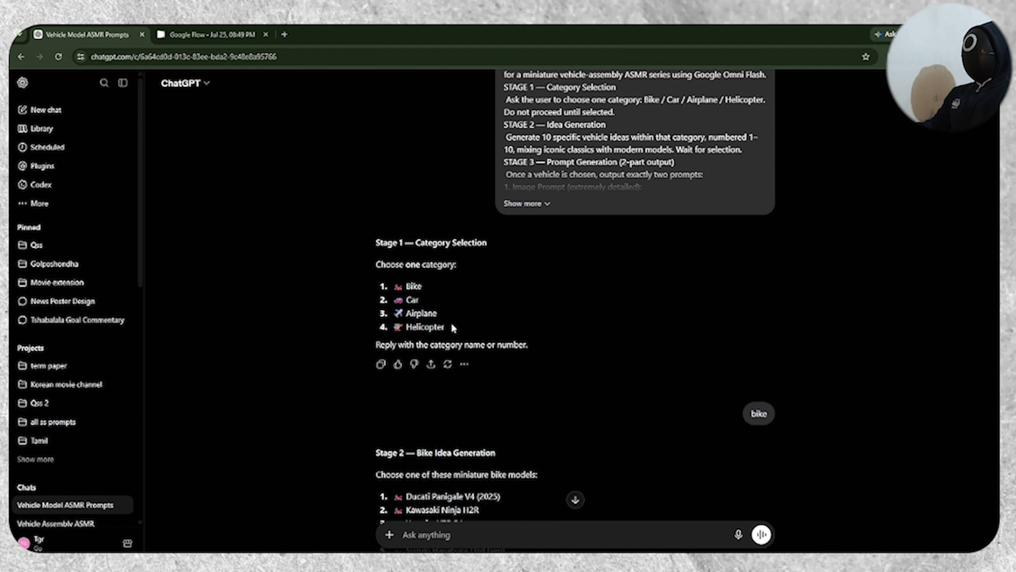
drag(451, 326, 421, 326)
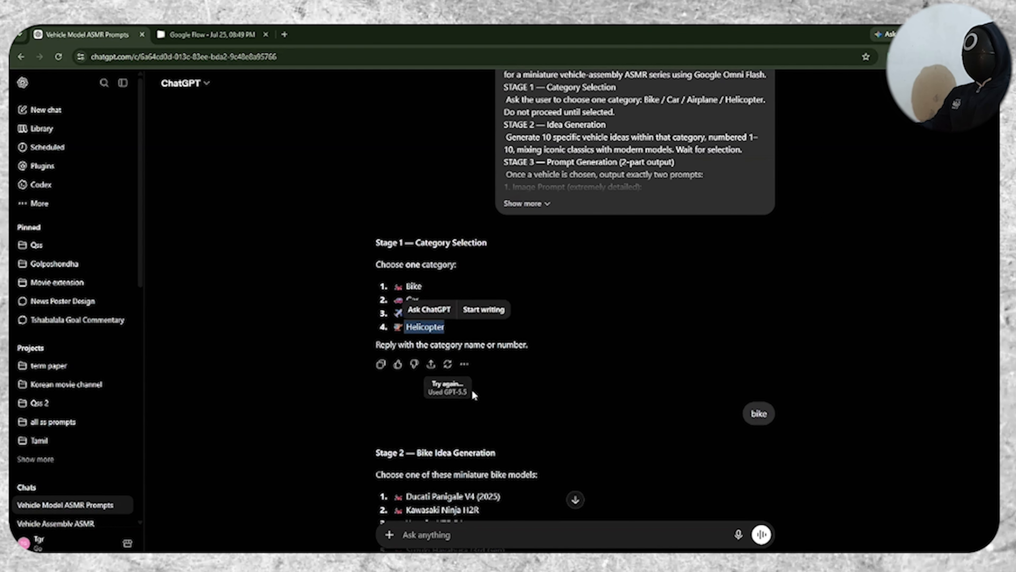
click(478, 533)
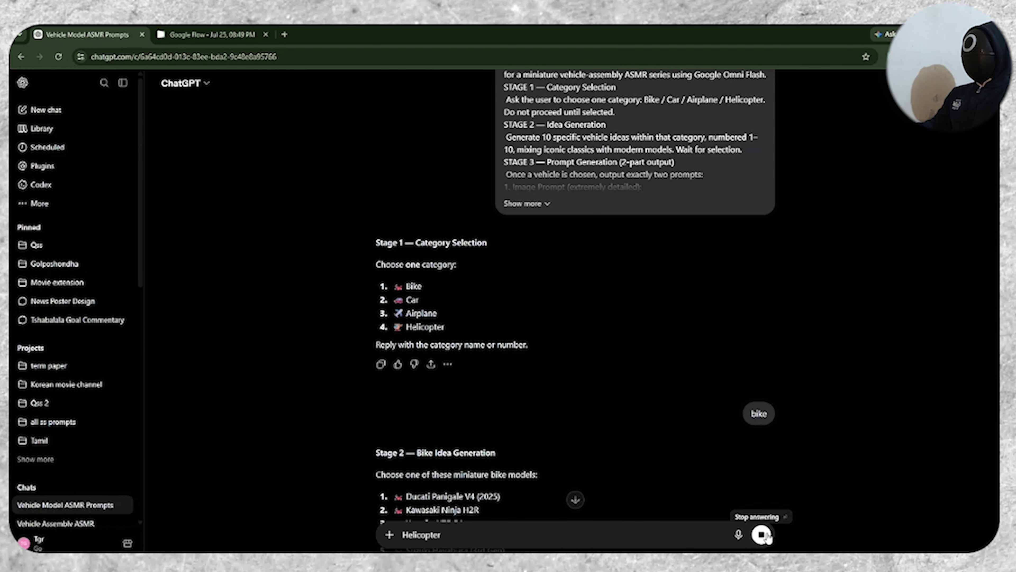
click(762, 535)
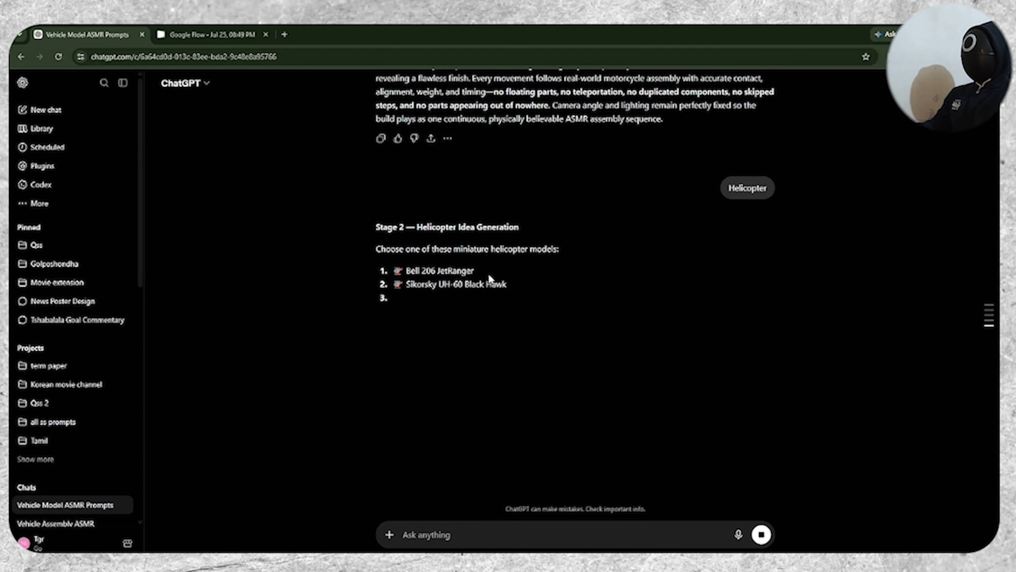
Step: Choose the Airbus H145 from the helicopter ideas by replying with 5
drag(393, 325, 431, 322)
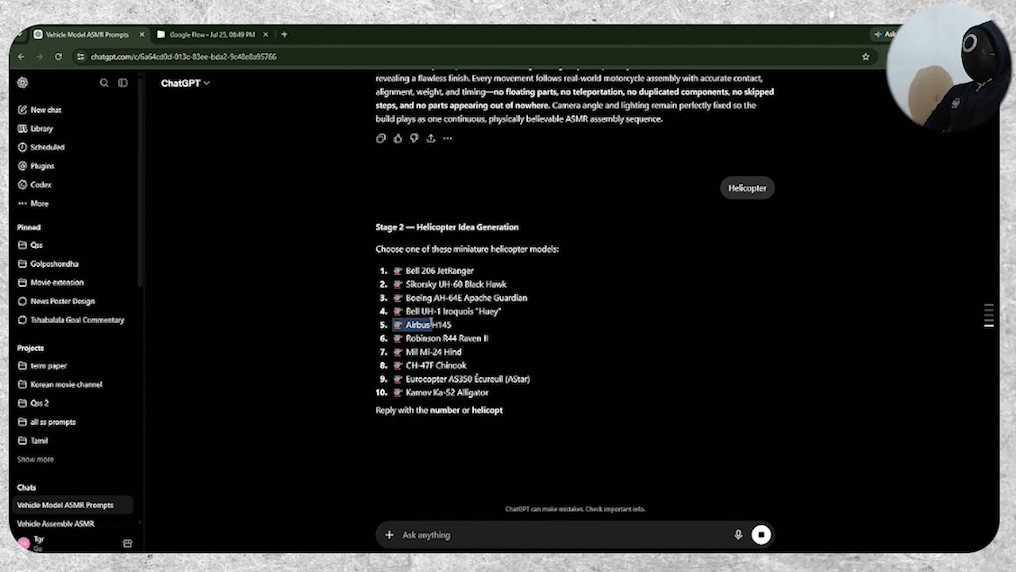
click(459, 541)
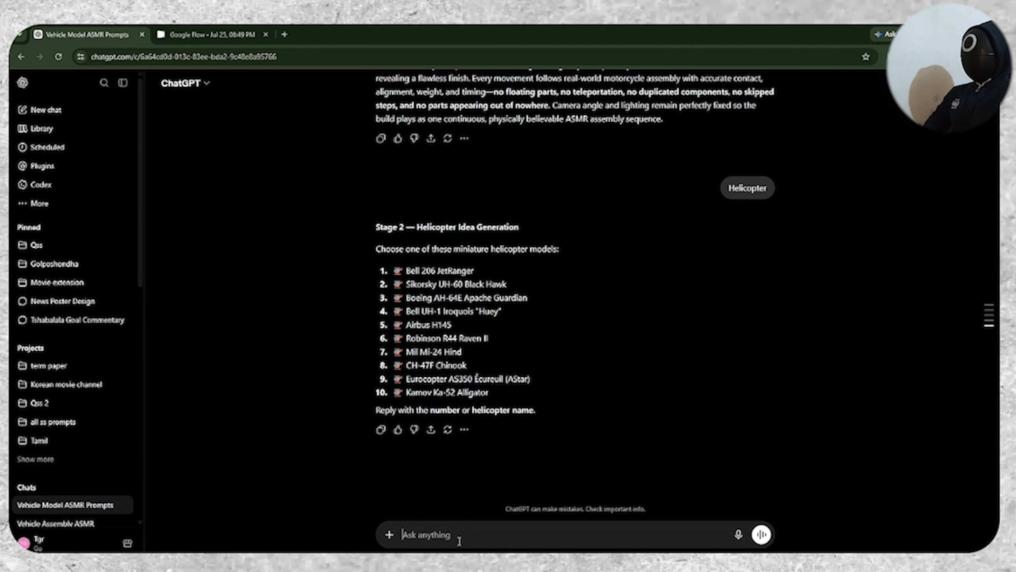
text(5)
key(Return)
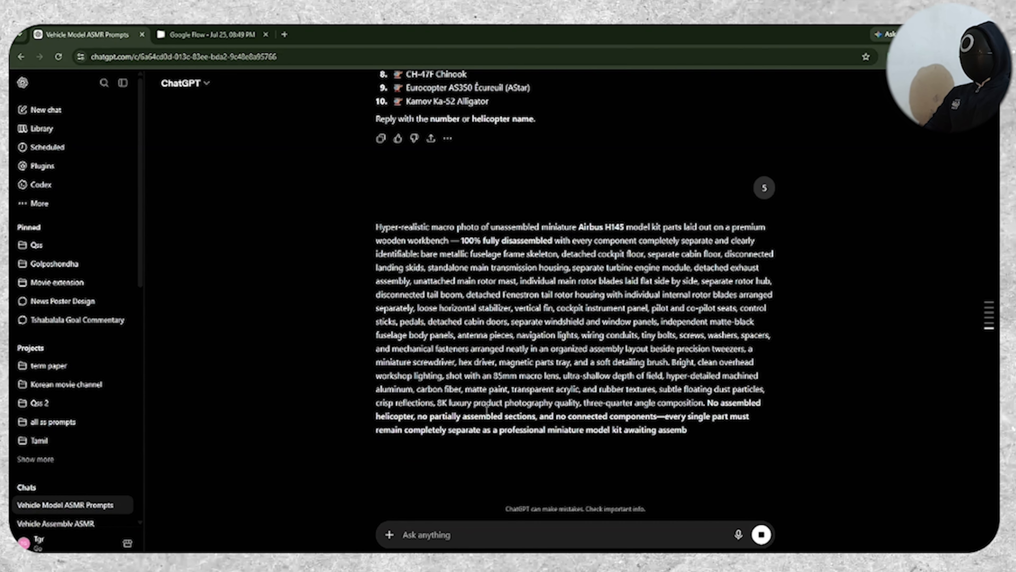
Step: Copy the Airbus H145 image prompt and submit it in a new Google Flow project
drag(694, 432, 372, 229)
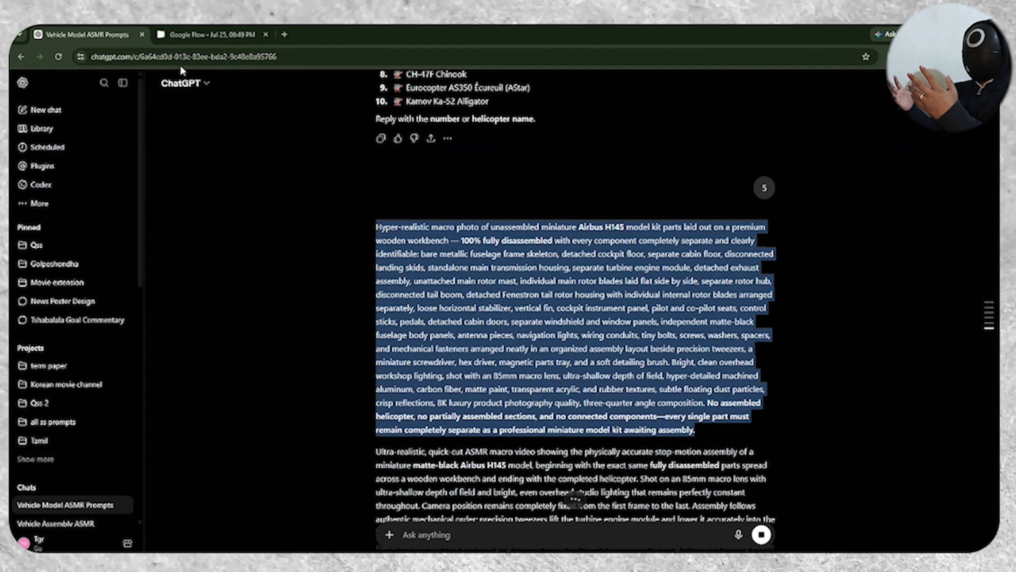
click(204, 35)
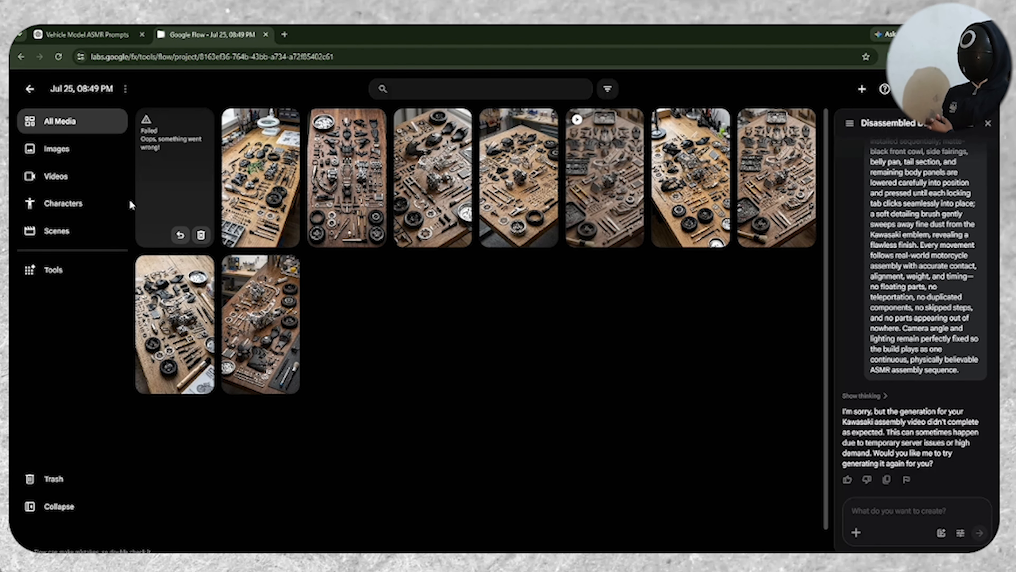
click(30, 90)
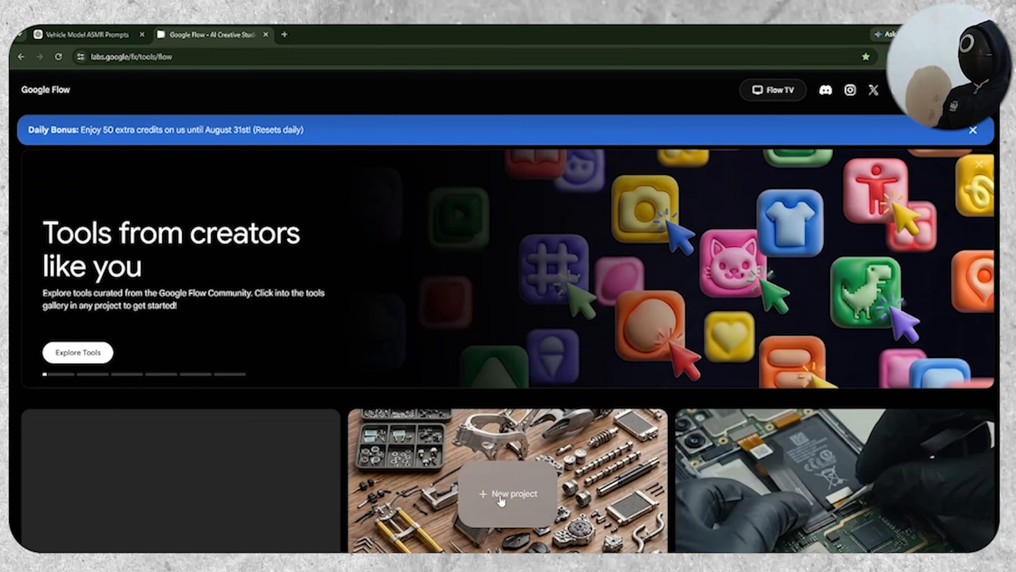
click(501, 499)
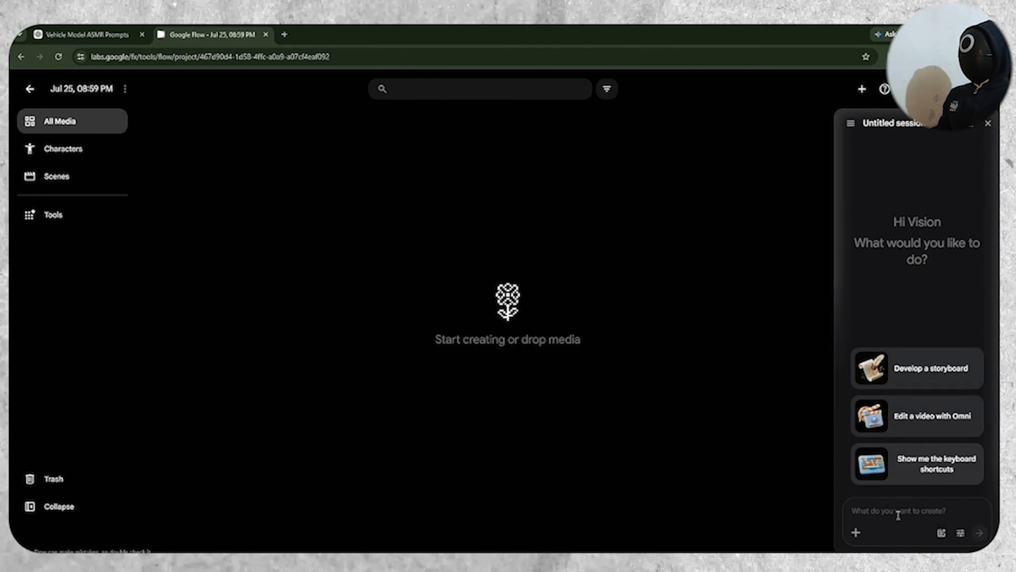
key(ctrl+v)
key(Return)
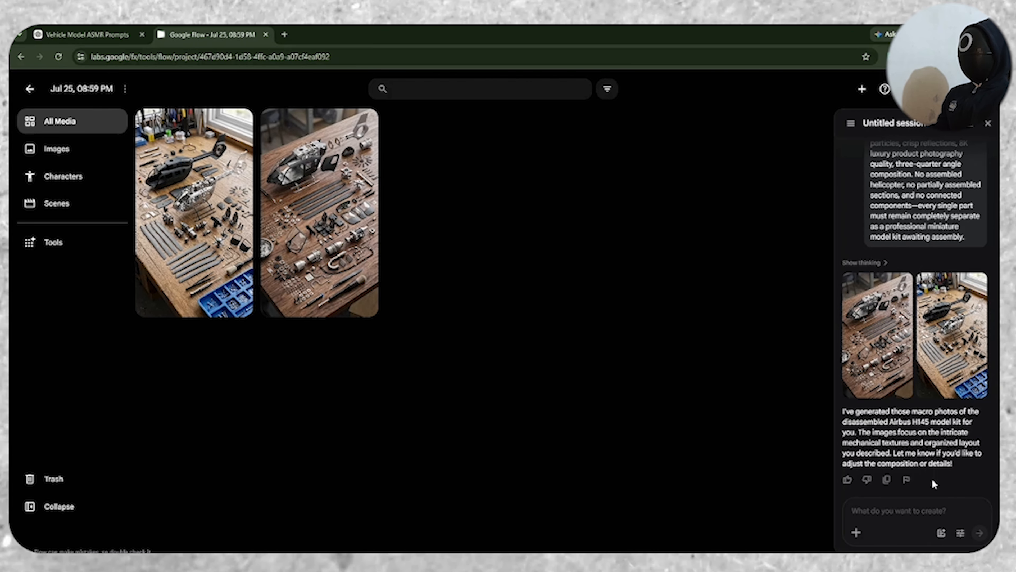
Step: Copy the Airbus H145 video prompt from ChatGPT and submit it in Google Flow with a generated helicopter parts image attached
key(ctrl+shift+Tab)
drag(476, 451, 373, 164)
right_click(373, 164)
click(401, 181)
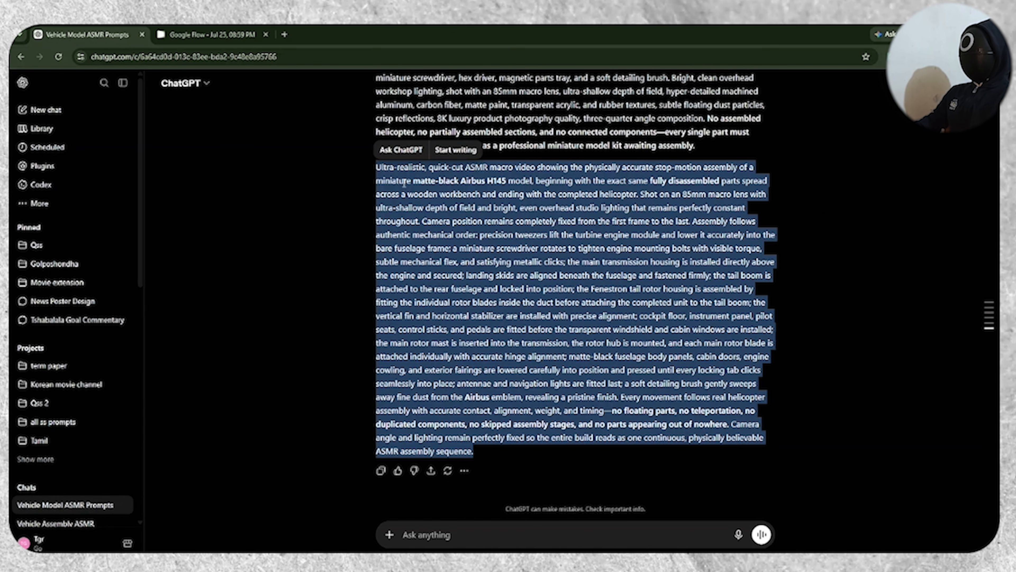
click(192, 25)
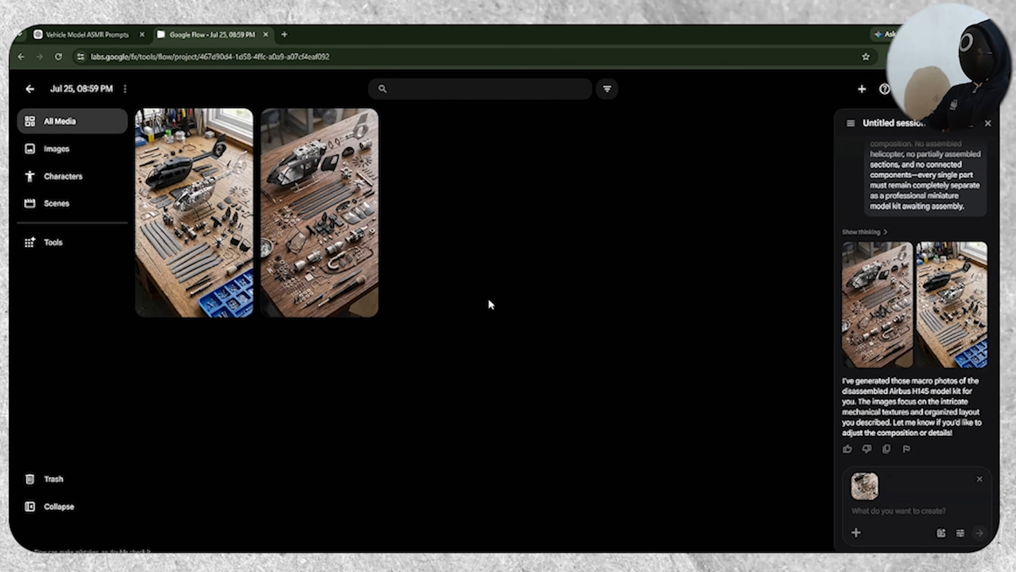
right_click(887, 513)
click(783, 395)
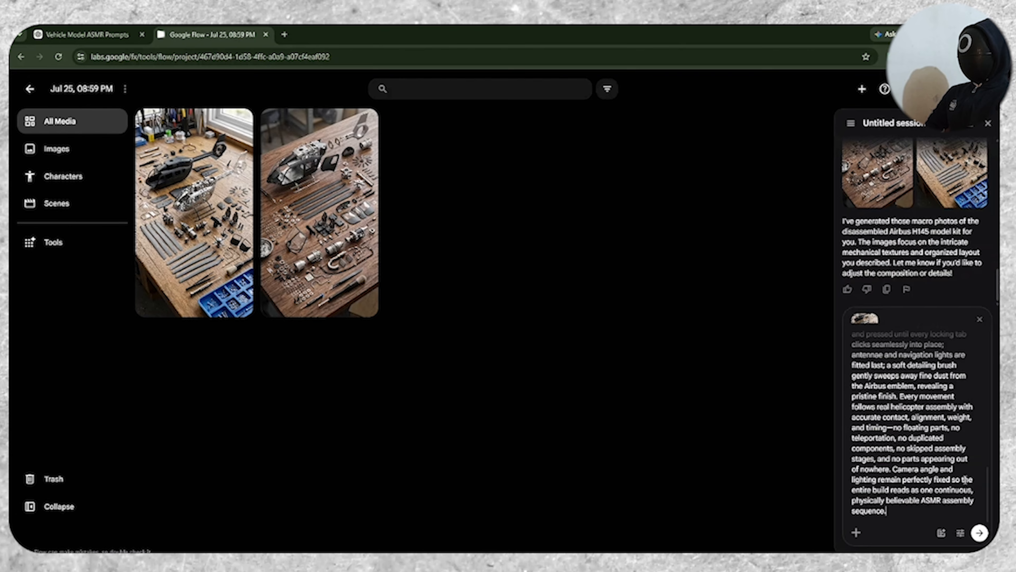
click(980, 533)
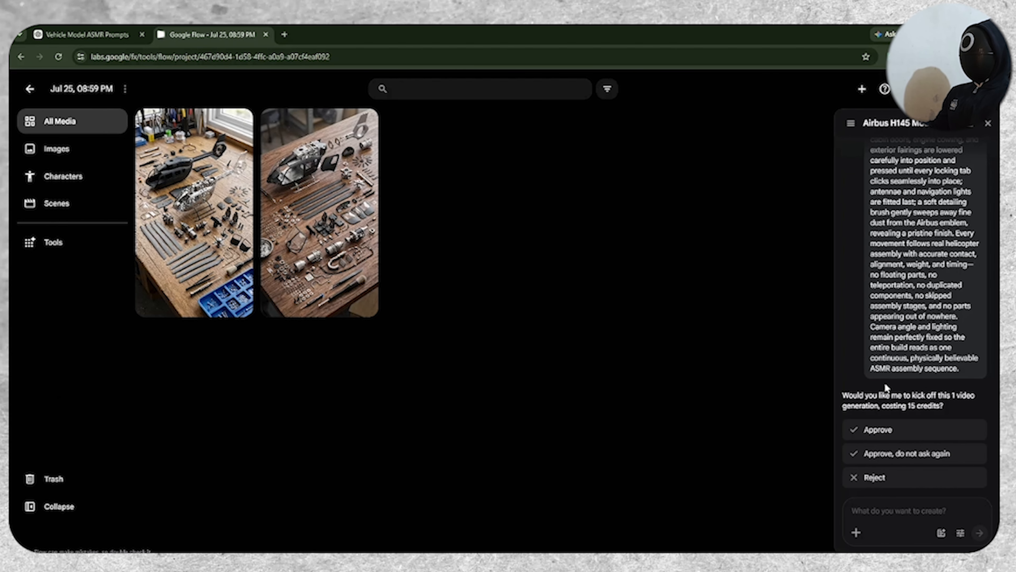
Step: Approve the Airbus H145 video generation in Google Flow and play the finished assembly video
click(879, 430)
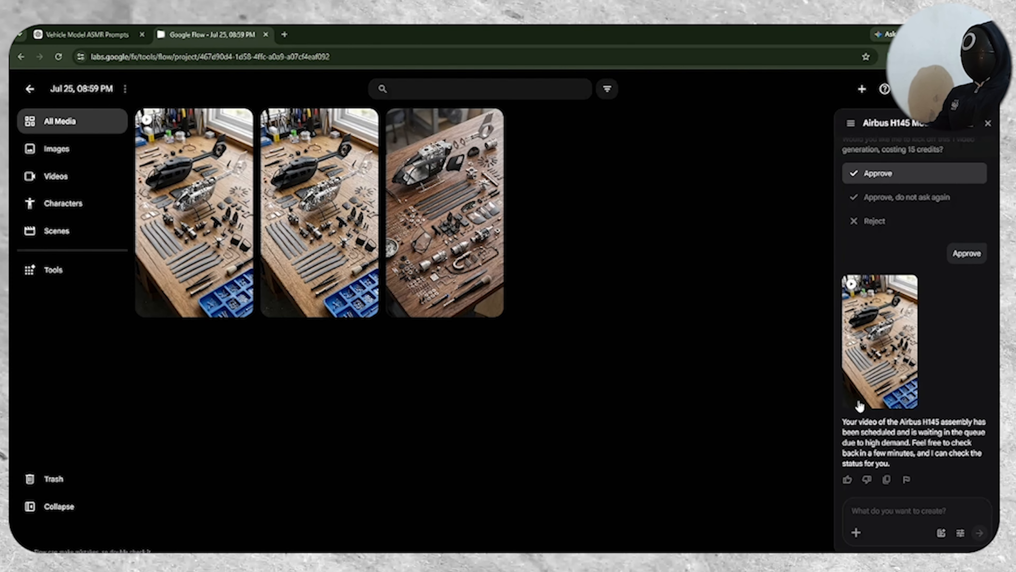
click(860, 404)
click(439, 387)
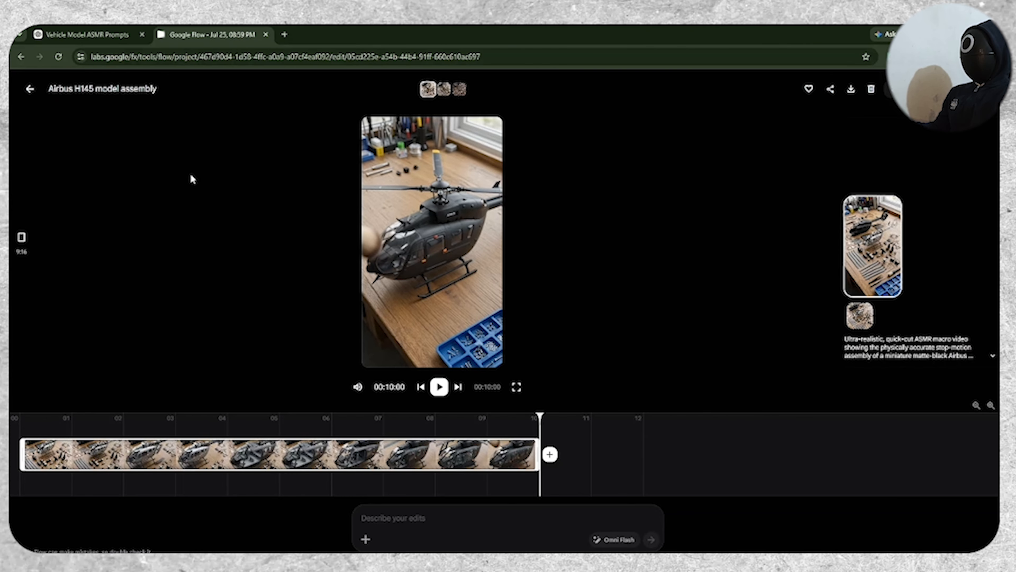
click(32, 90)
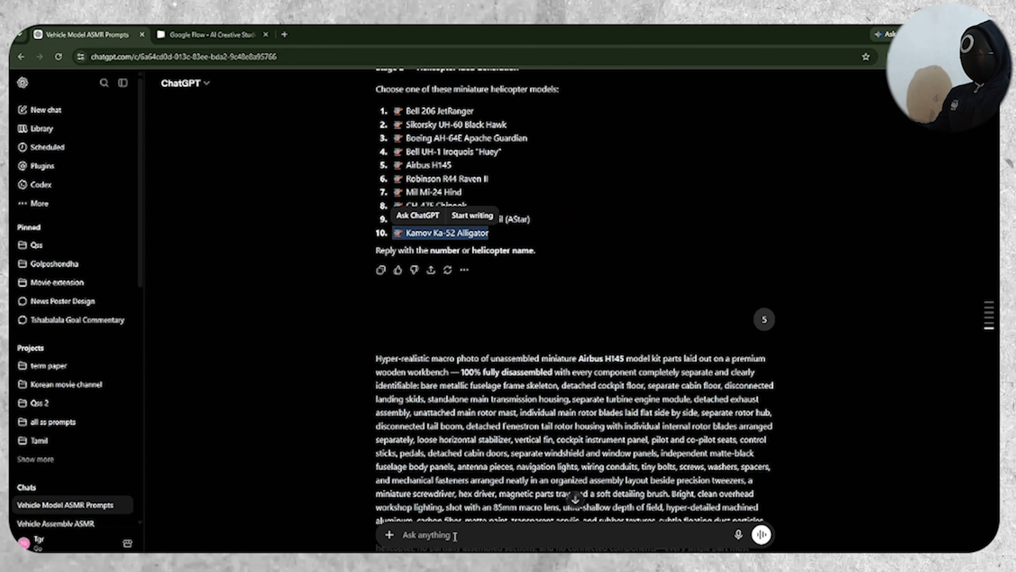
Step: Switch to ChatGPT and choose the Kamov Ka-52 Alligator by sending its name from the helicopter ideas
click(455, 535)
key(ctrl+v)
click(760, 535)
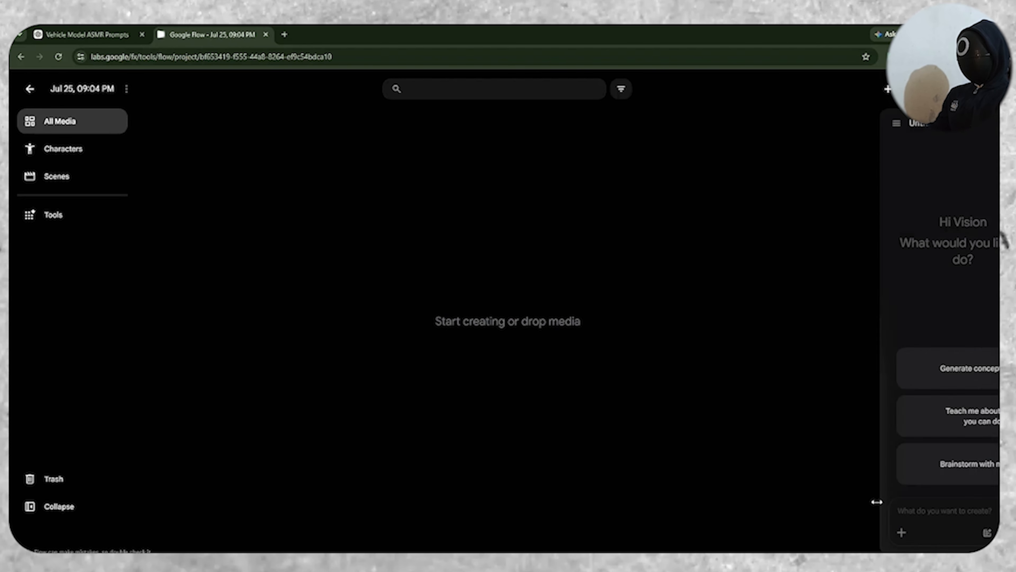
Step: Submit the Kamov Ka-52 image prompt in a new Google Flow project with 9:16, x2 and Nano Banana 2 as image defaults
click(878, 508)
key(ctrl+v)
click(962, 536)
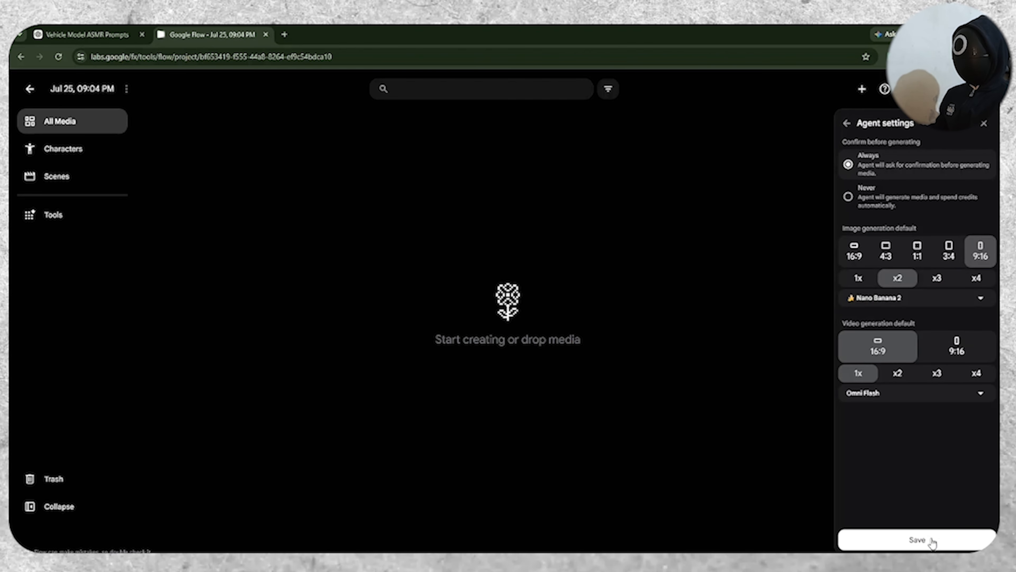
click(917, 540)
click(979, 532)
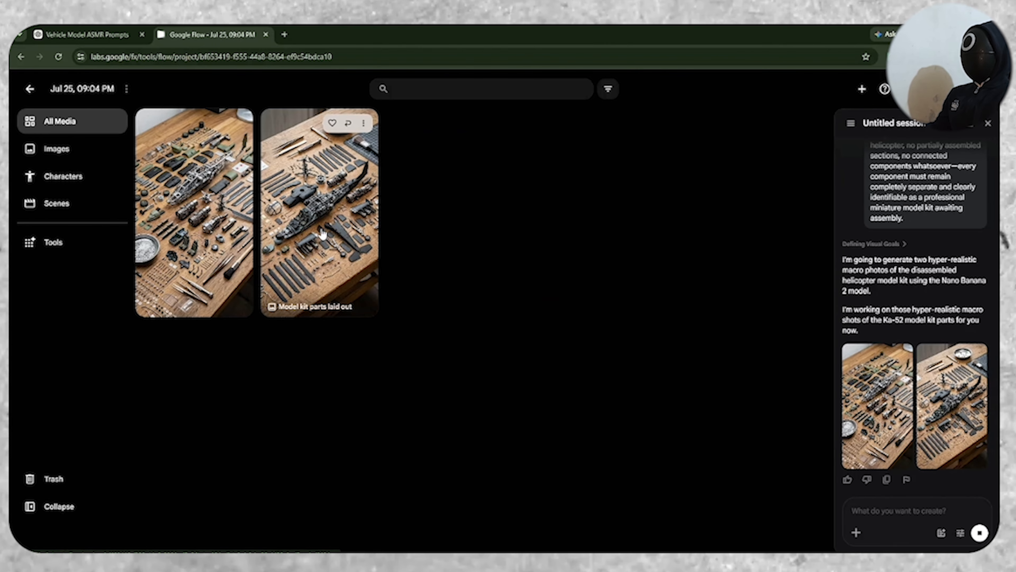
Step: View the second Ka-52 parts image at full size and attach the first parts image for animation
click(322, 234)
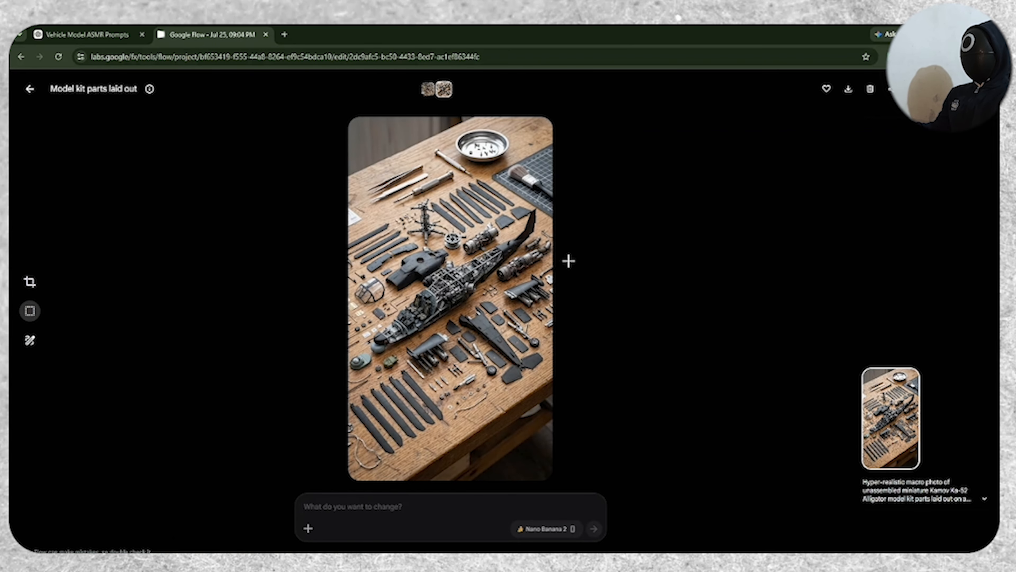
click(31, 89)
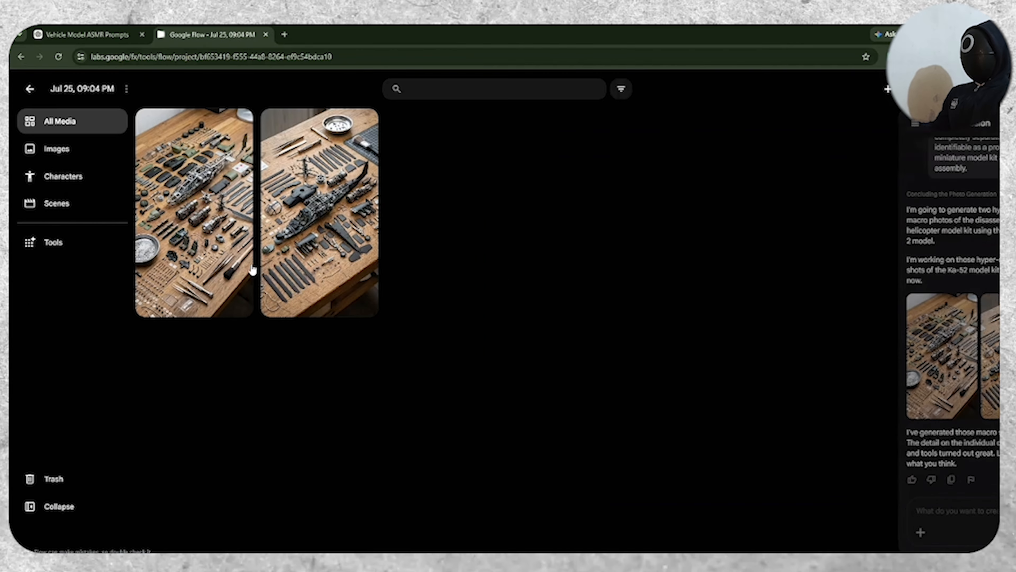
click(238, 123)
click(242, 190)
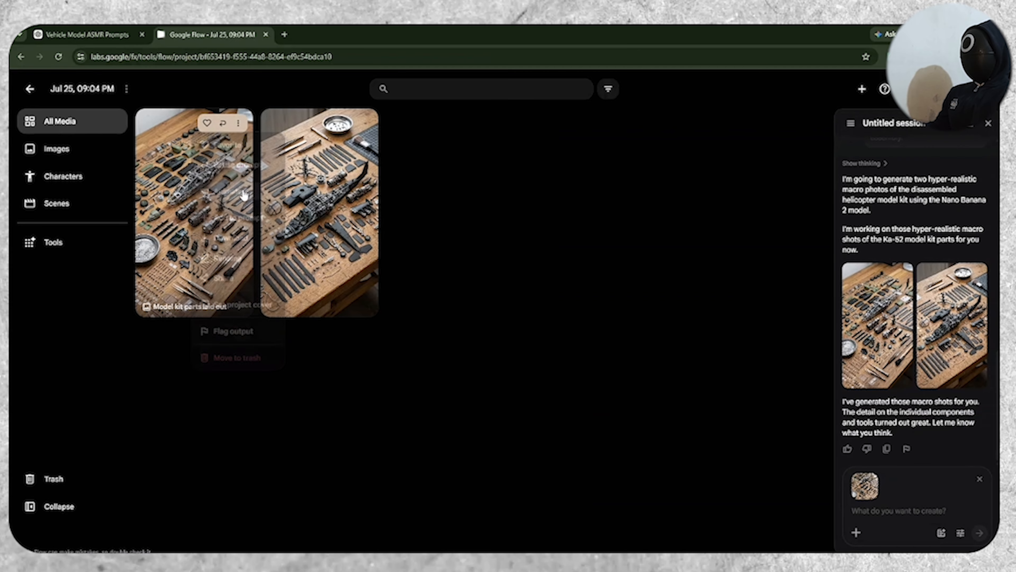
Step: Copy the Kamov Ka-52 video prompt from ChatGPT and paste it into the Google Flow prompt with the attached image
click(86, 34)
scroll(476, 365, down, 1)
scroll(476, 366, down, 5)
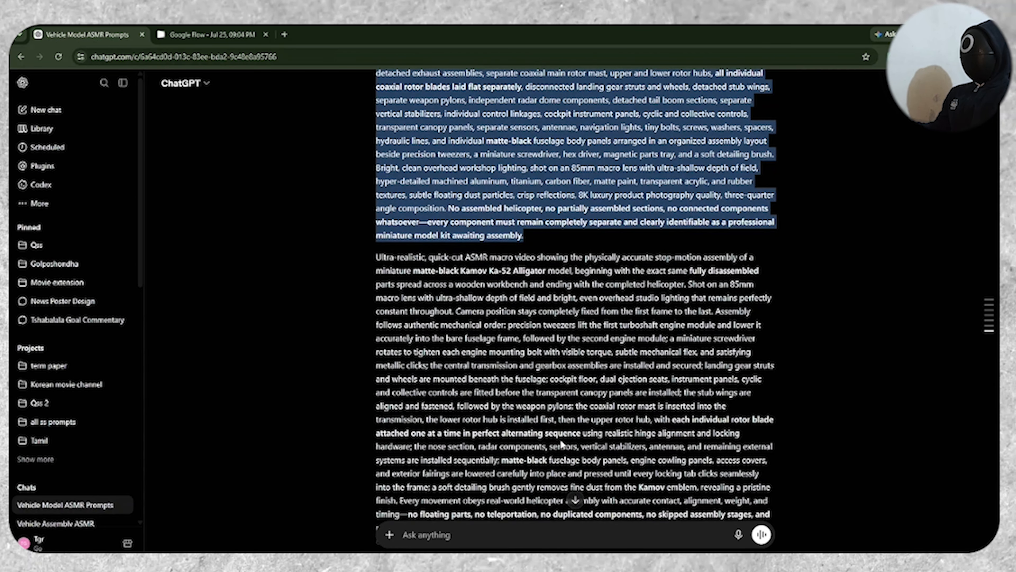
drag(722, 458, 355, 165)
right_click(506, 227)
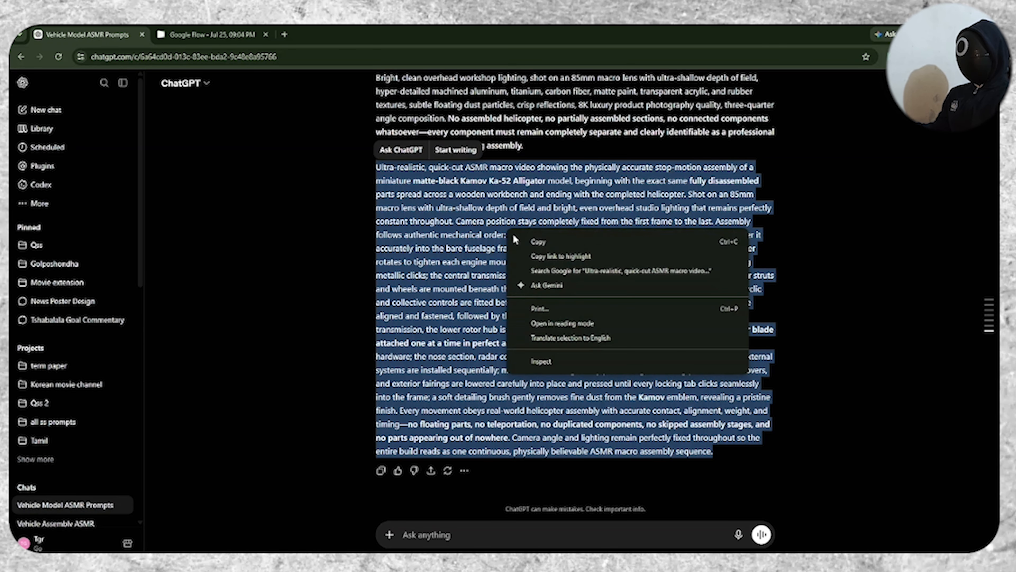
click(537, 241)
click(212, 35)
right_click(894, 508)
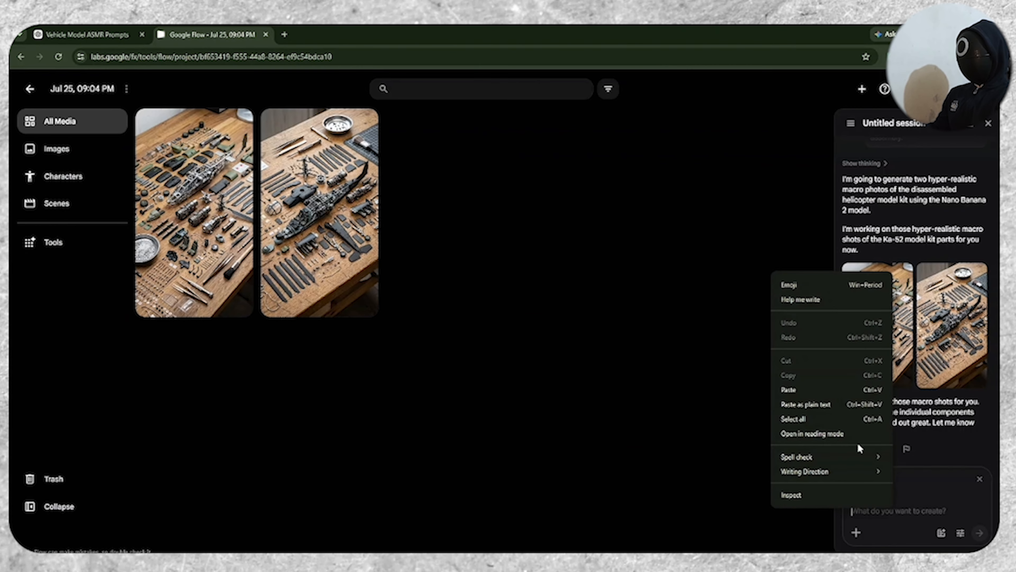
Step: Submit the Ka-52 video prompt with the video default set to 9:16 and play the resulting assembly video
click(960, 533)
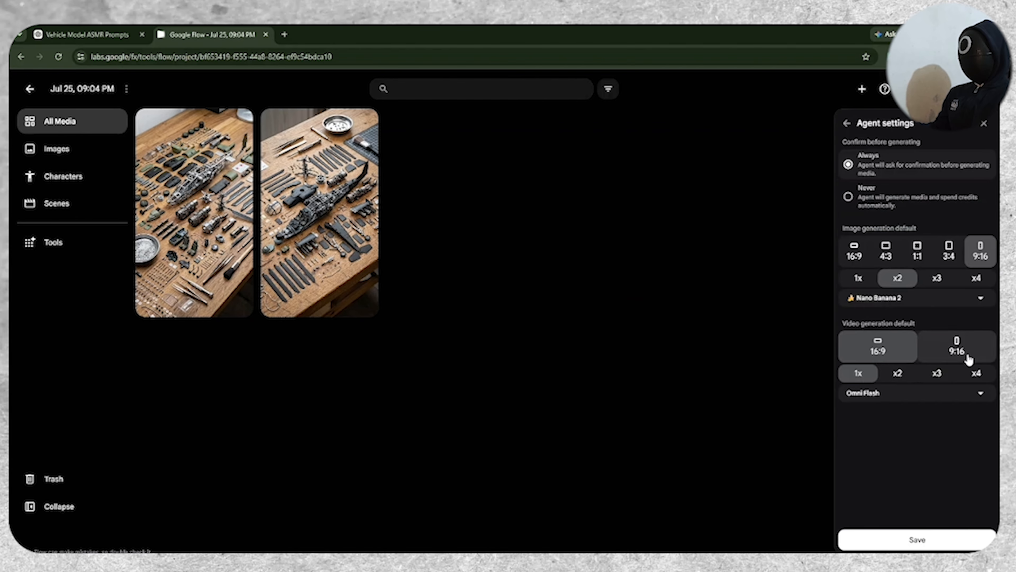
click(959, 348)
click(977, 542)
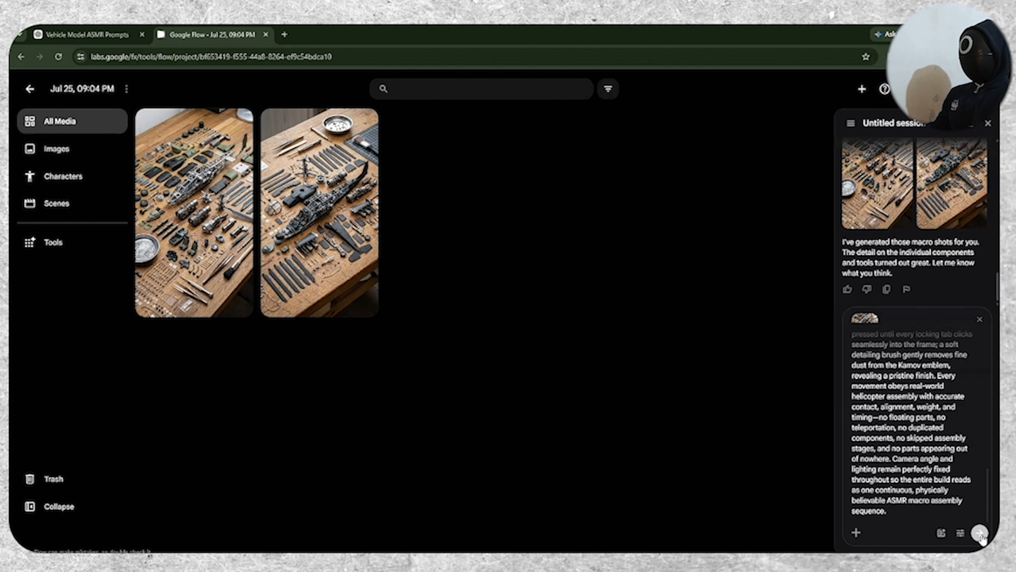
click(980, 533)
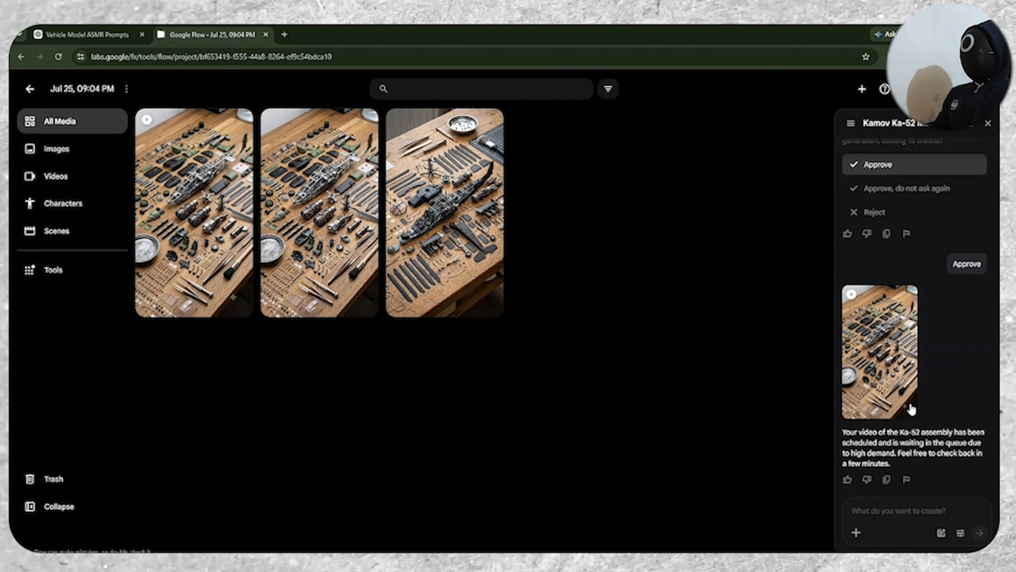
click(910, 408)
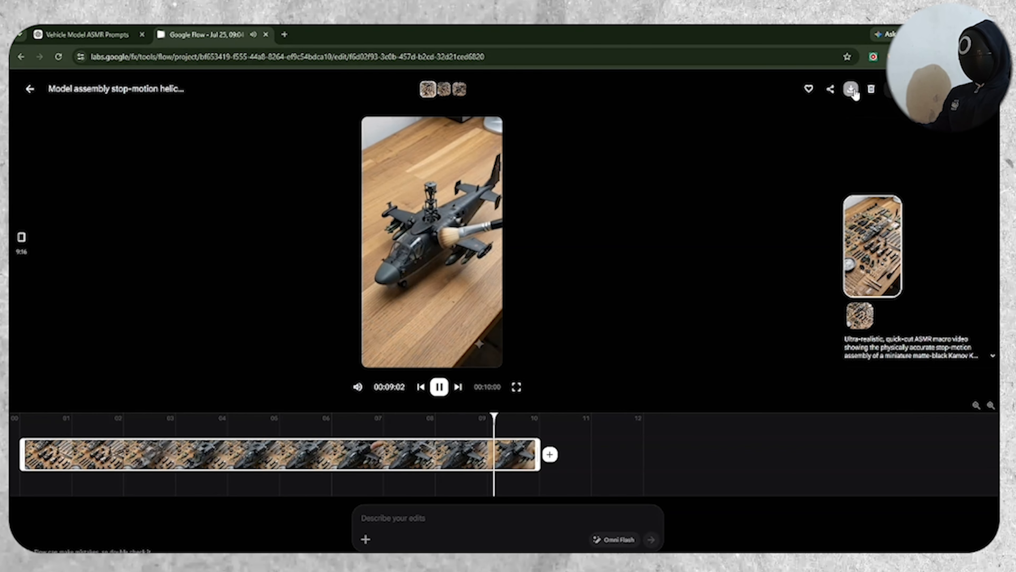
Step: Switch to ChatGPT, choose the Ferrari SF90 Stradale from the car ideas and select its image prompt for Google Flow
click(59, 29)
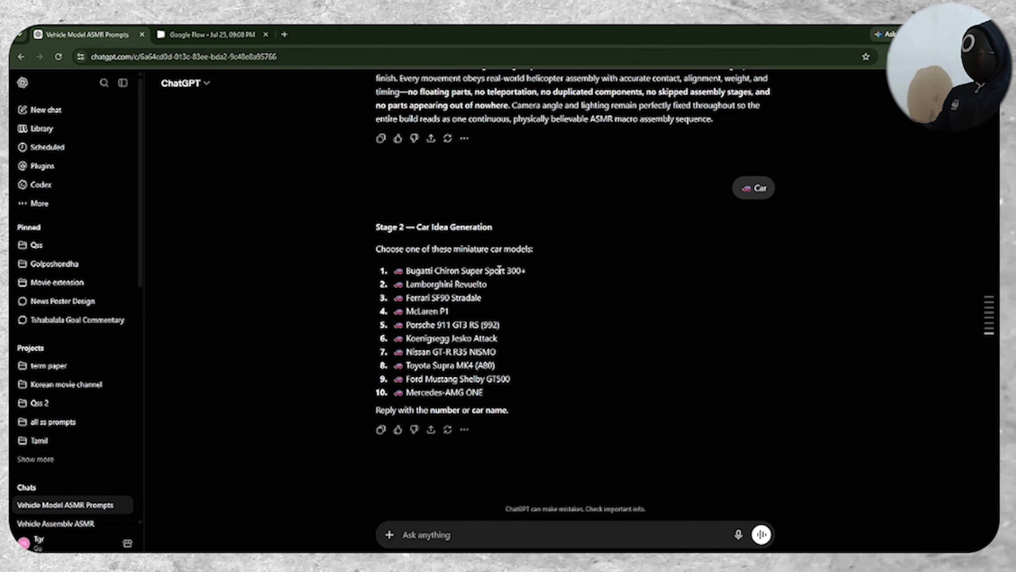
drag(485, 298, 408, 296)
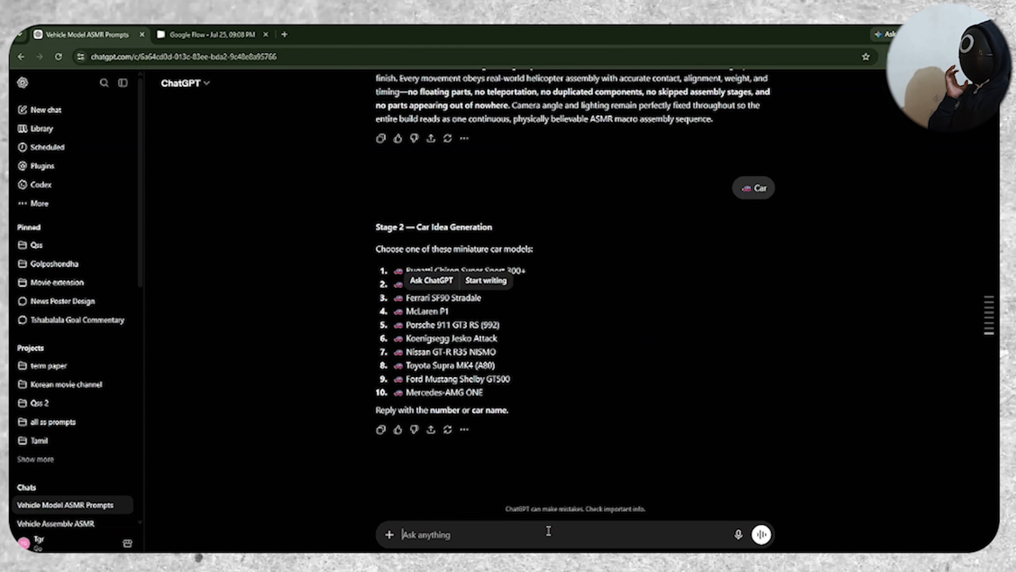
click(762, 535)
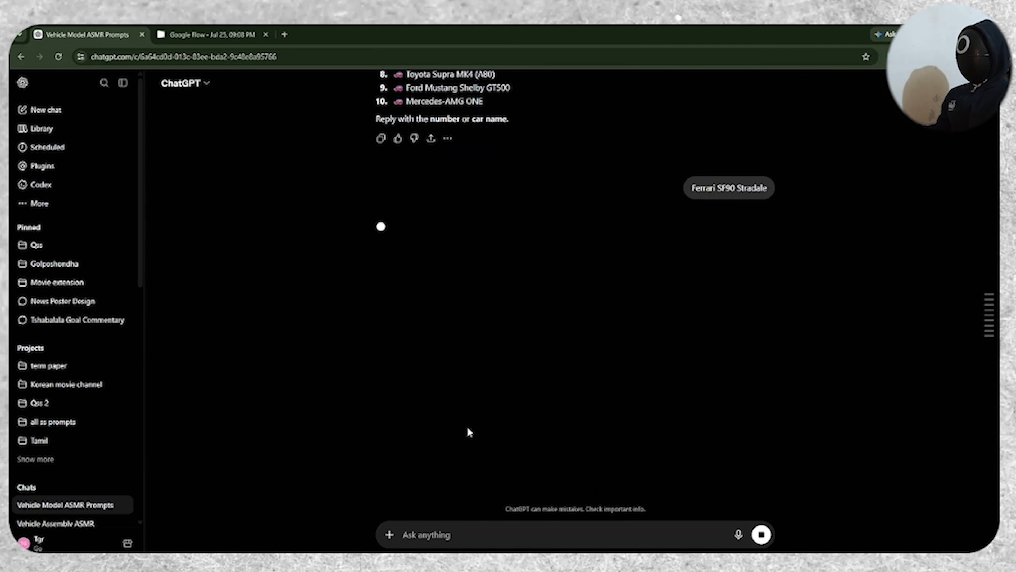
scroll(560, 320, up, 1)
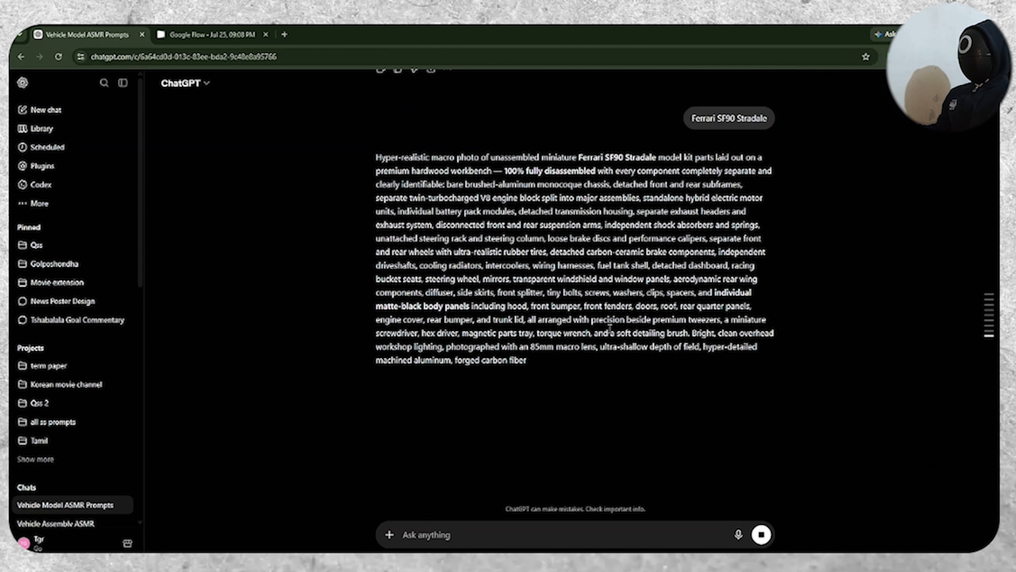
drag(573, 415, 316, 166)
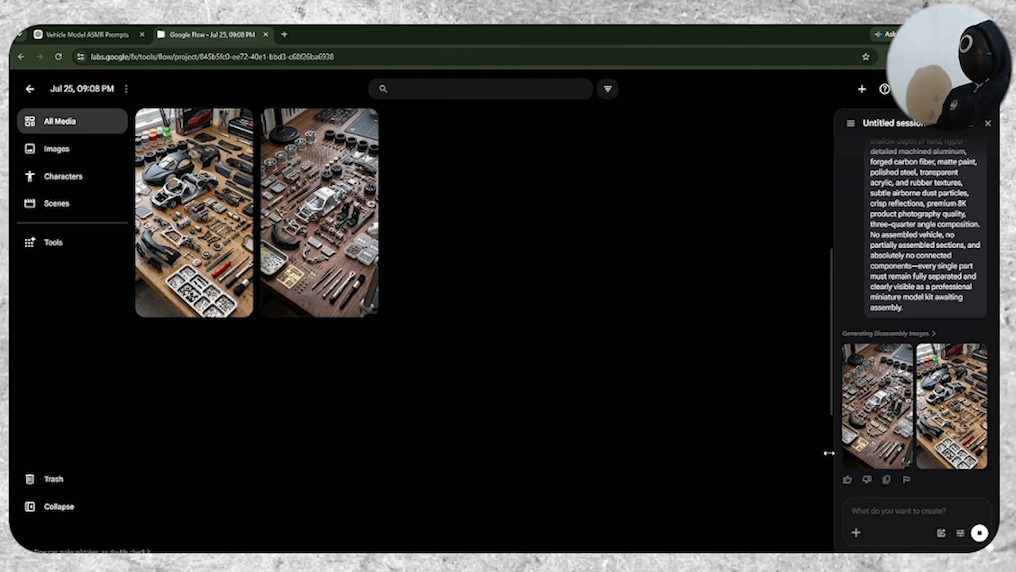
Step: View the darker Ferrari parts image at full size and attach the lighter-bench parts image for animation
click(360, 296)
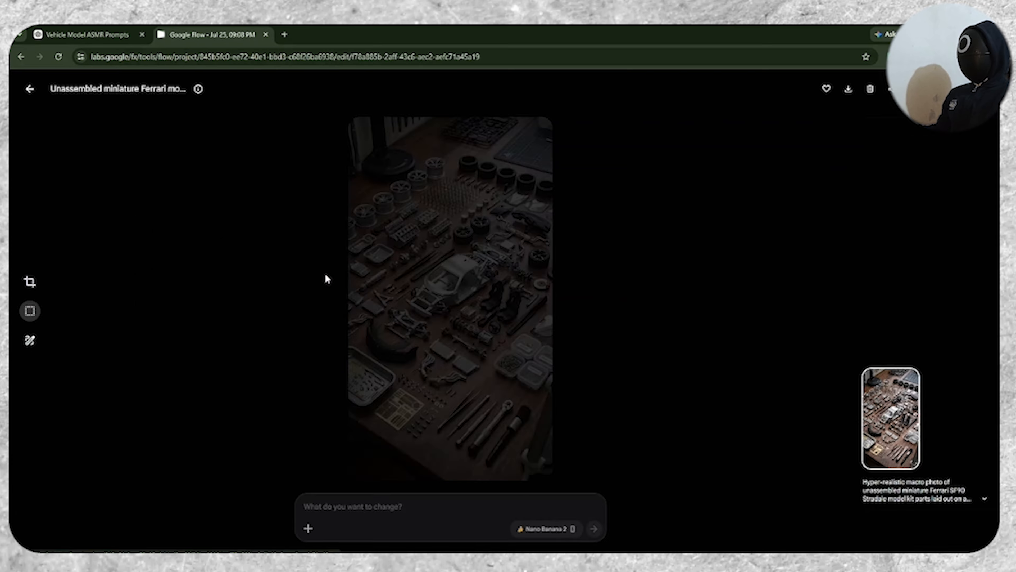
click(30, 90)
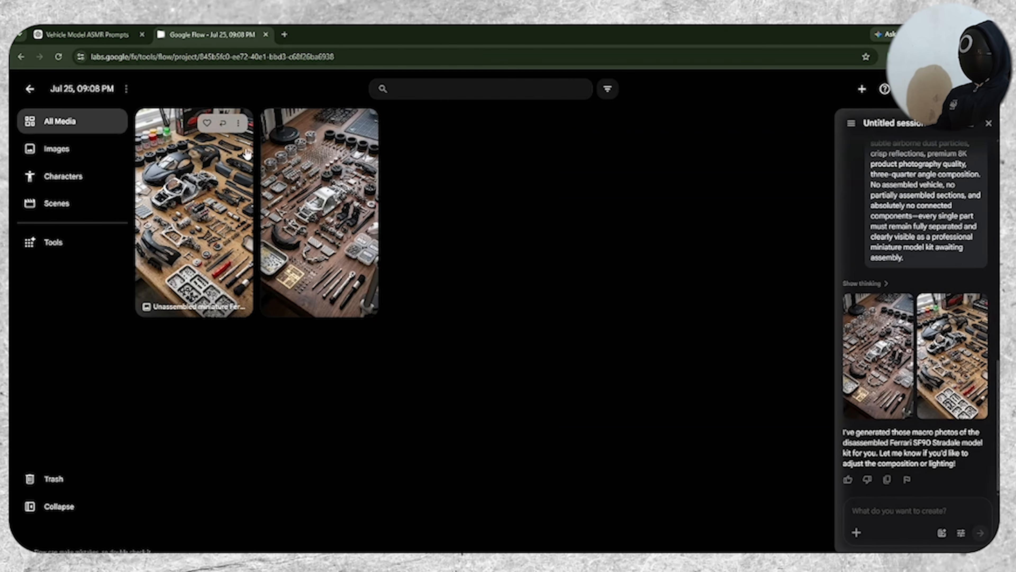
click(240, 123)
click(244, 190)
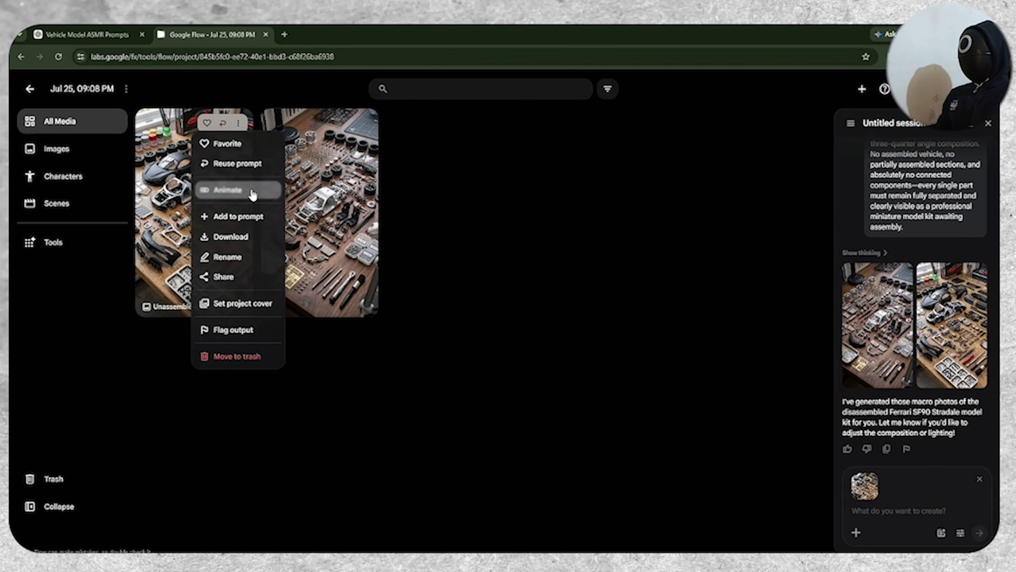
Step: Copy the Ferrari SF90 Stradale video prompt from ChatGPT and paste it into the Google Flow prompt
click(110, 35)
scroll(557, 405, down, 7)
drag(630, 448, 346, 157)
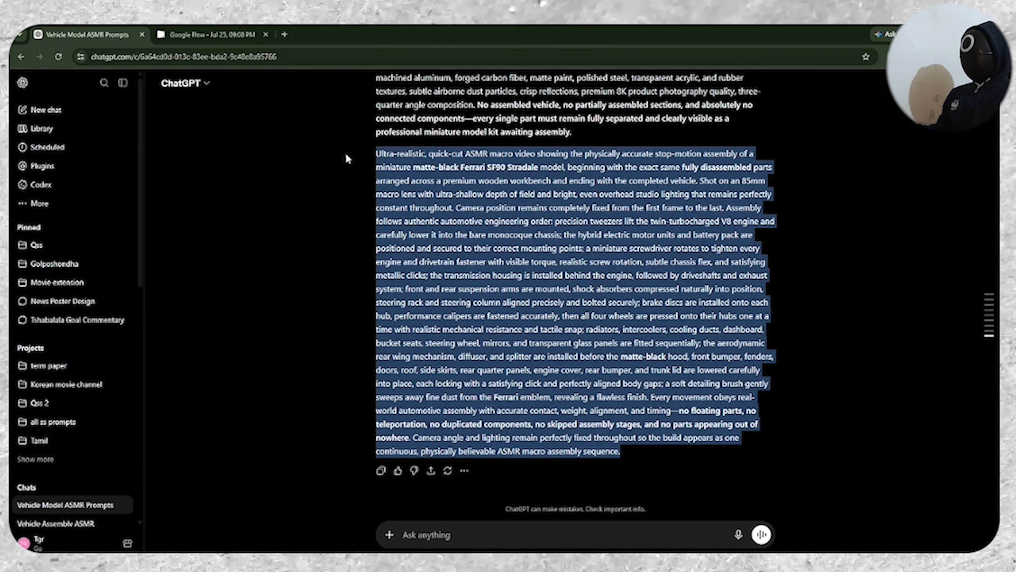
right_click(521, 200)
click(560, 220)
click(212, 34)
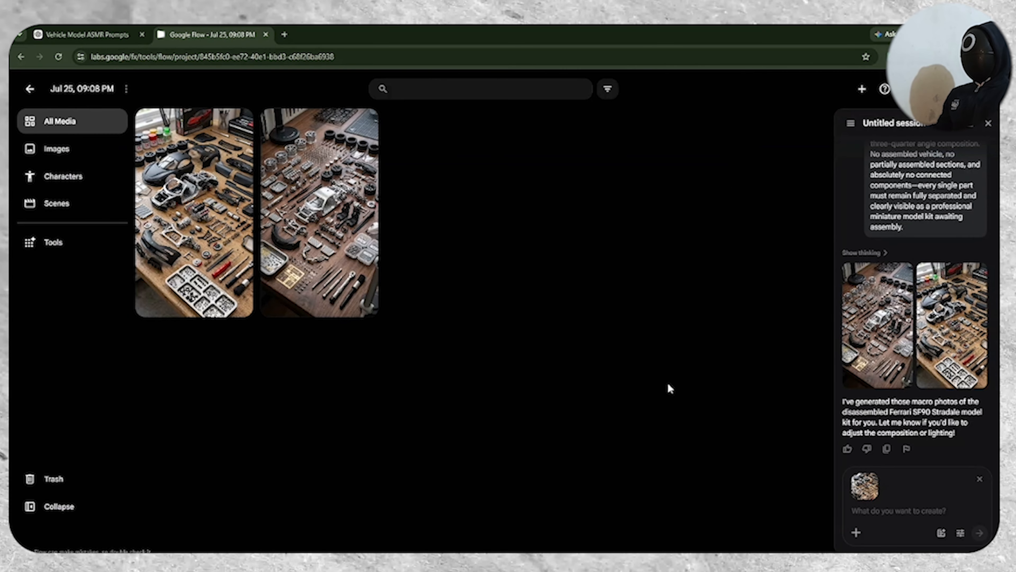
right_click(923, 507)
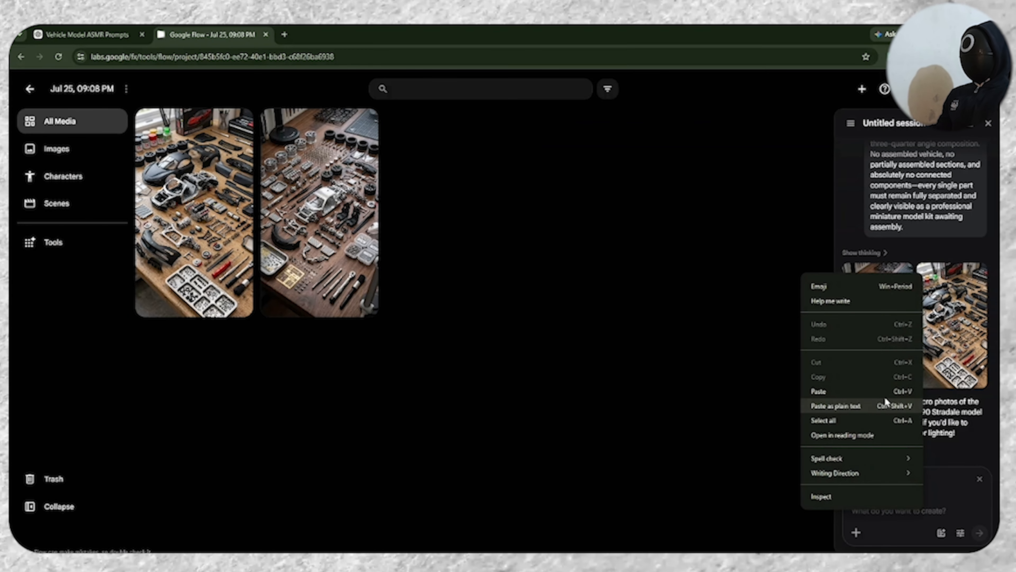
click(873, 389)
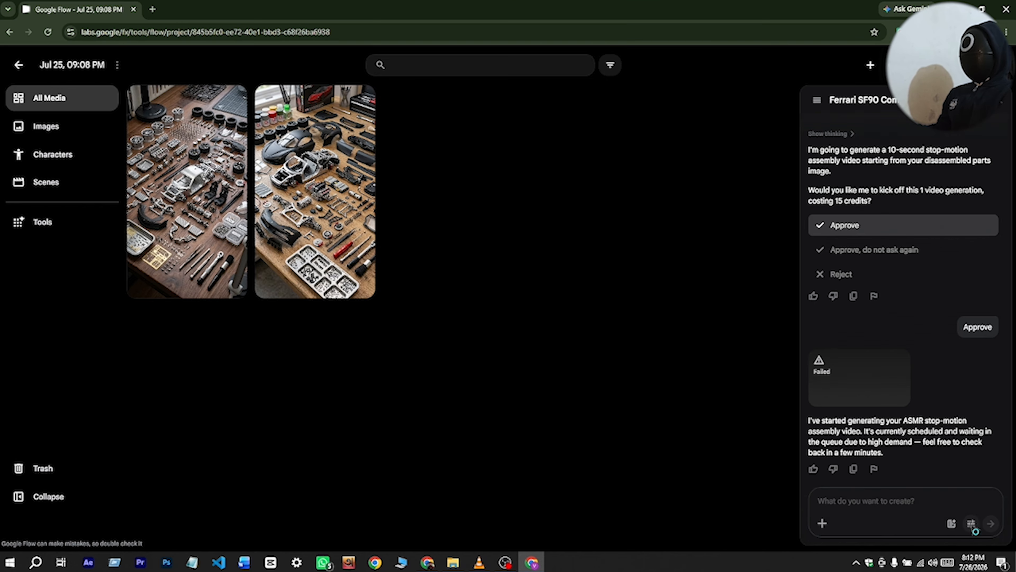
Step: Set the default video aspect ratio to 9:16 in the agent settings and save it
click(960, 532)
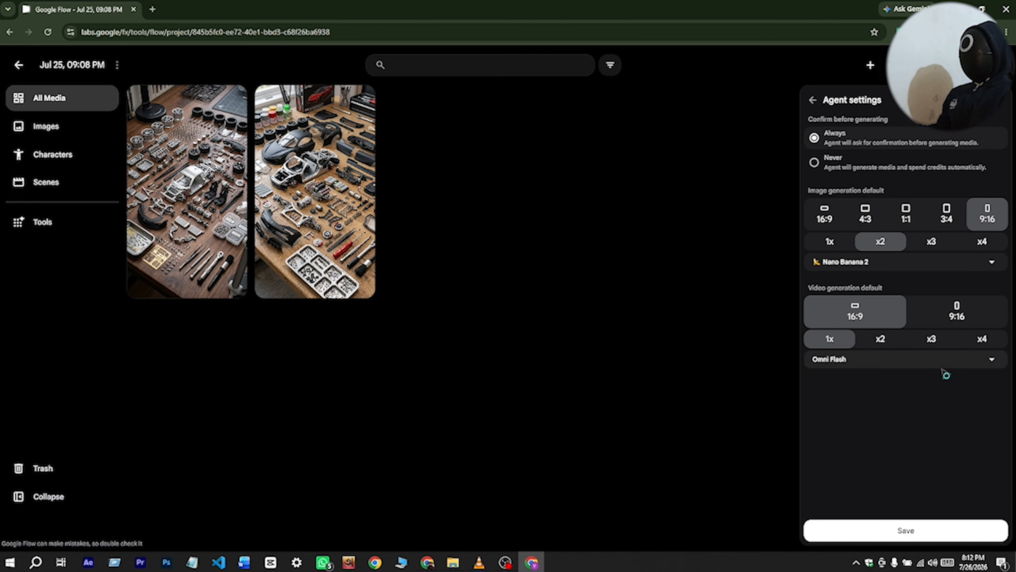
click(971, 308)
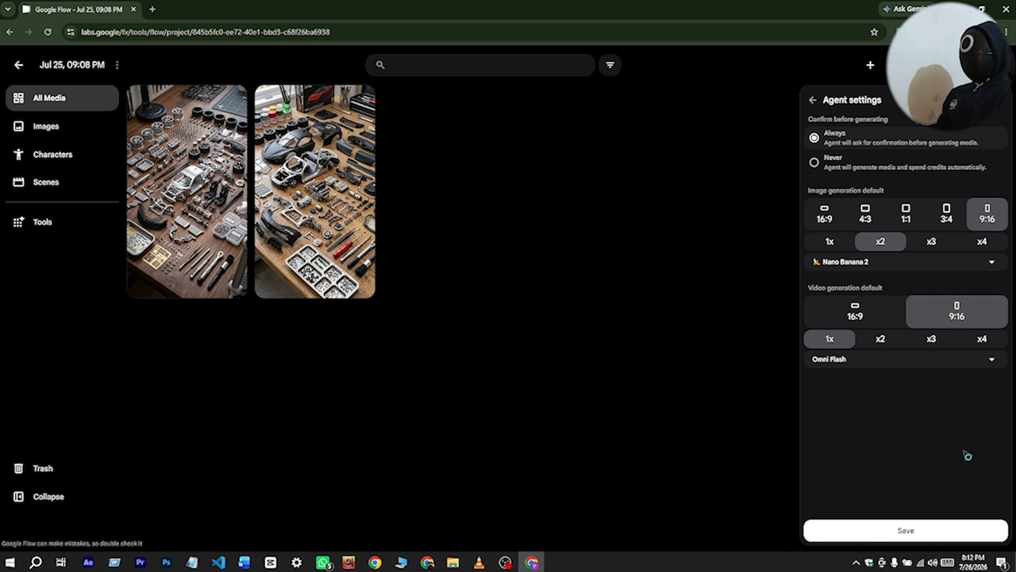
click(946, 531)
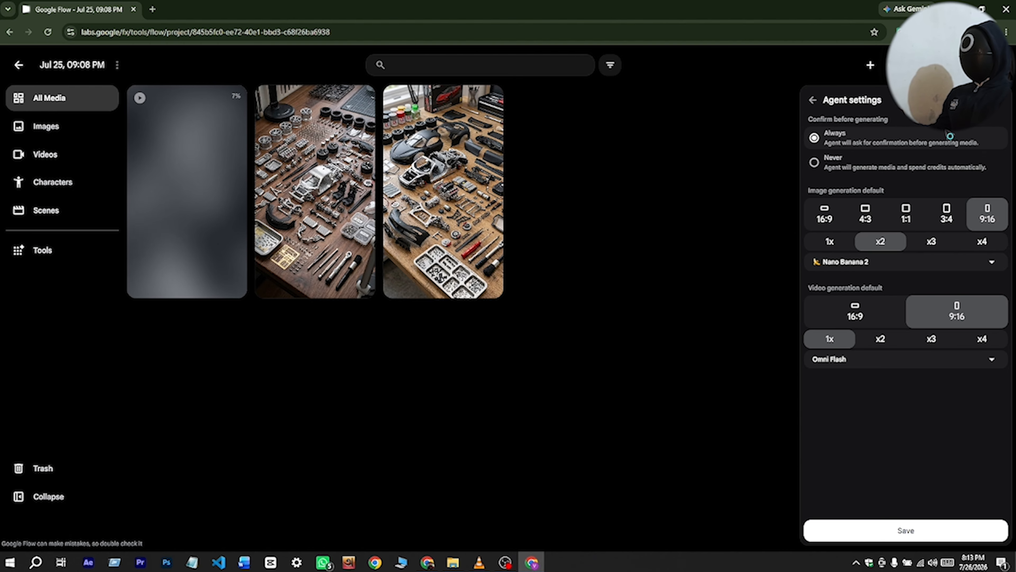
Step: Check the regenerated Ferrari video request in the agent chat and the 9:16 video default in the agent settings
click(944, 535)
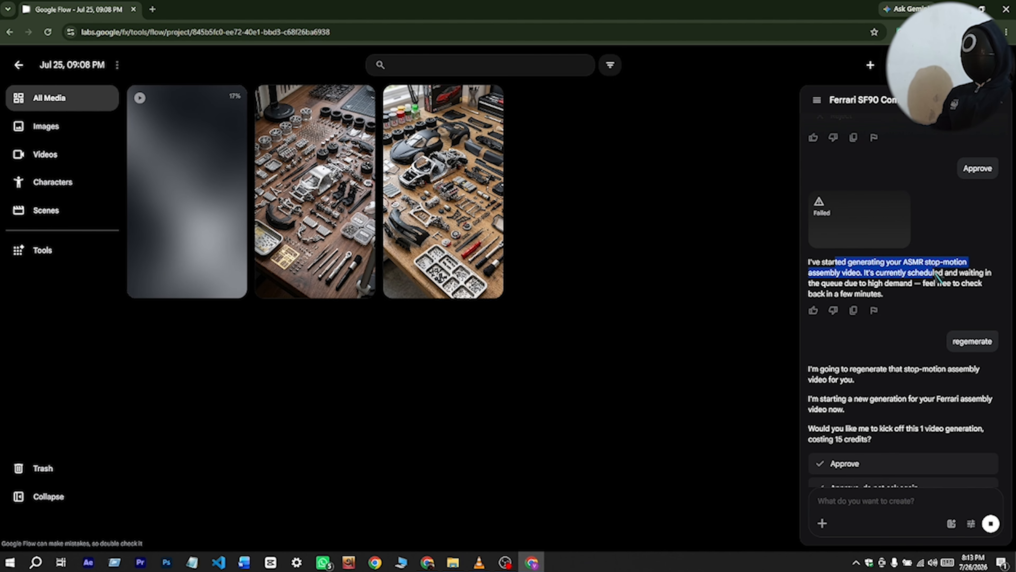
scroll(942, 317, down, 5)
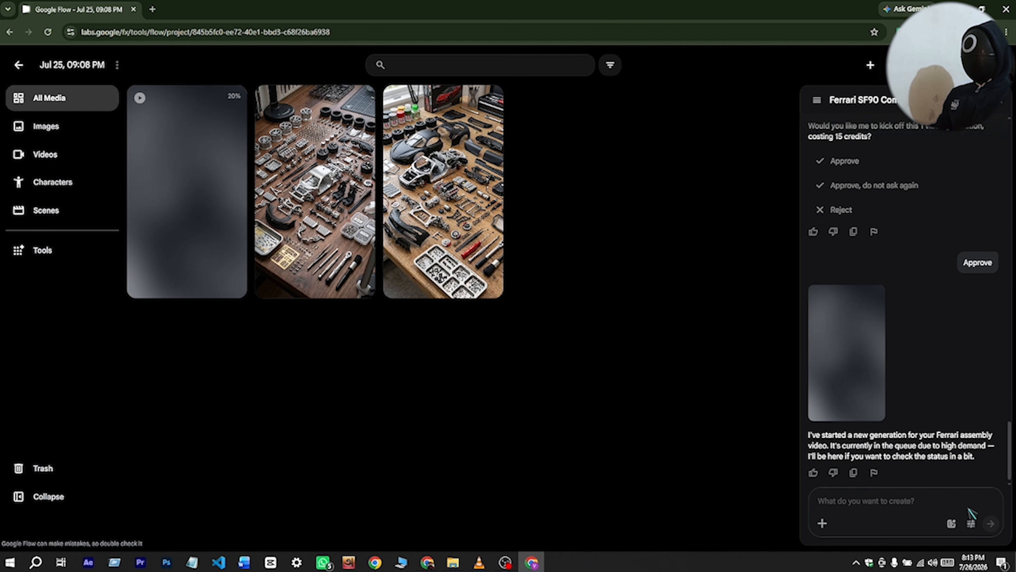
click(970, 523)
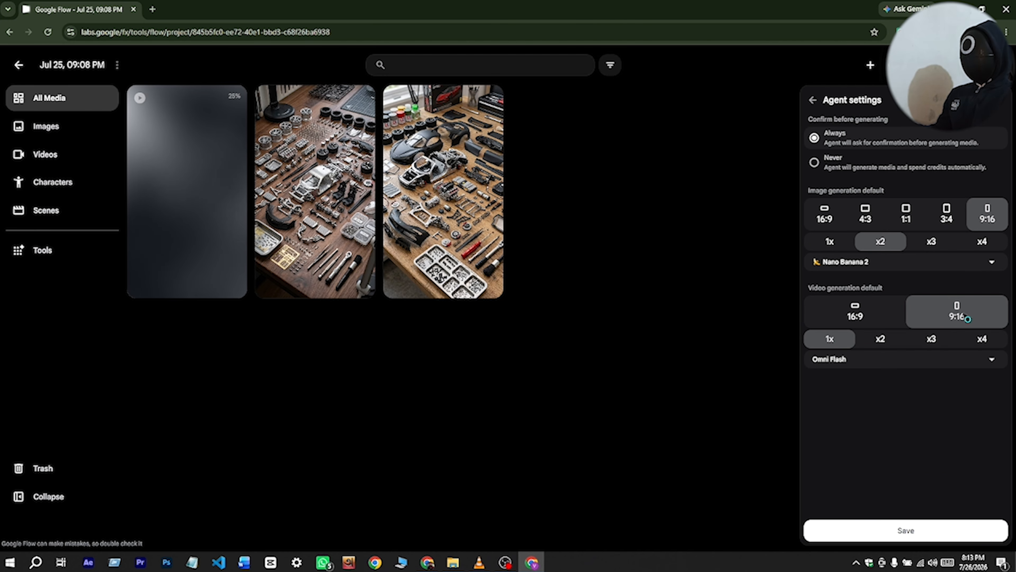
click(859, 529)
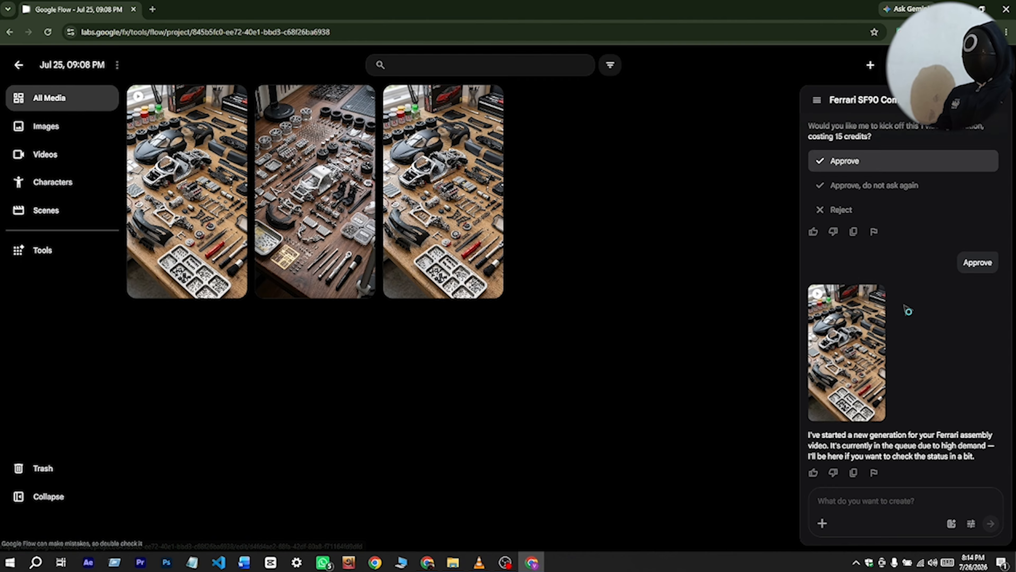
Step: Review the Ferrari prompt and generation attempts in the agent chat, and recheck and save the agent's image and video generation defaults
scroll(908, 310, up, 10)
scroll(876, 229, down, 3)
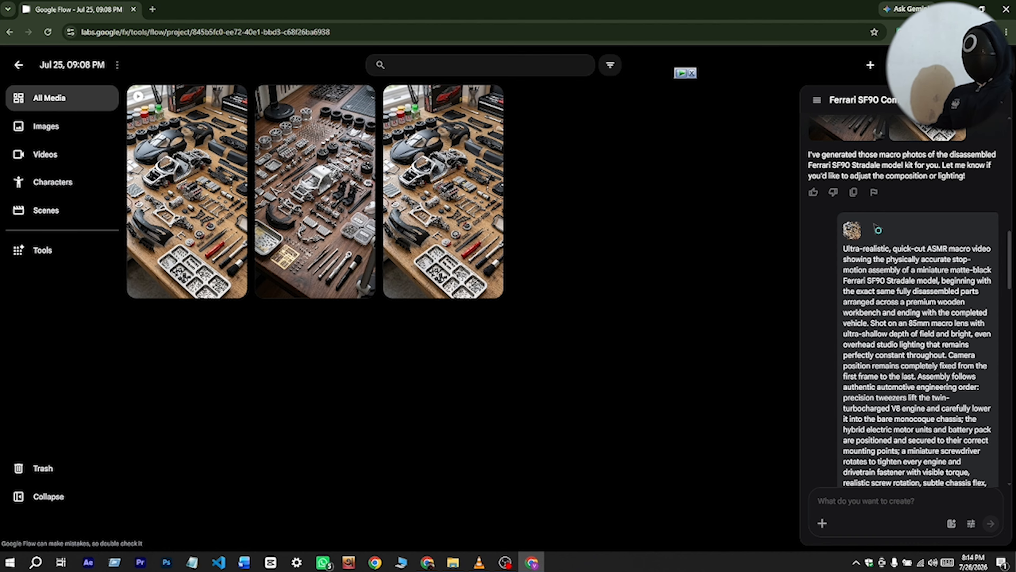
scroll(876, 229, down, 10)
scroll(876, 259, up, 3)
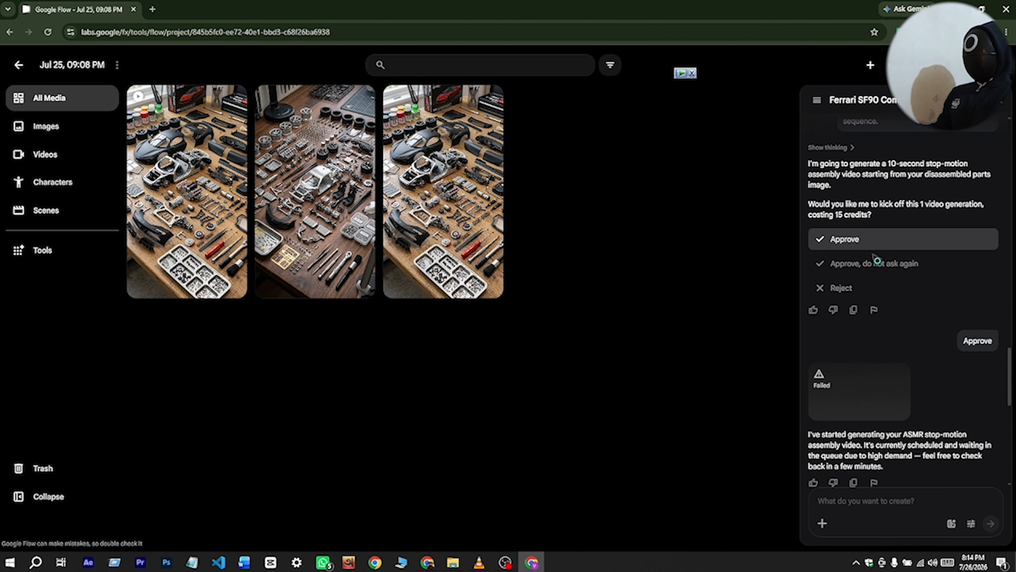
scroll(877, 261, down, 15)
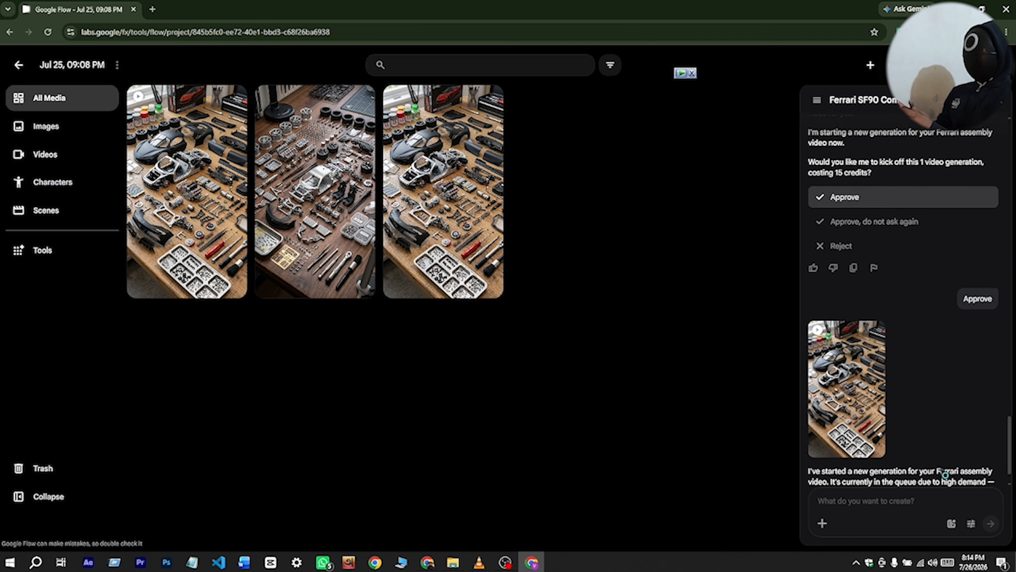
scroll(945, 475, down, 2)
click(971, 523)
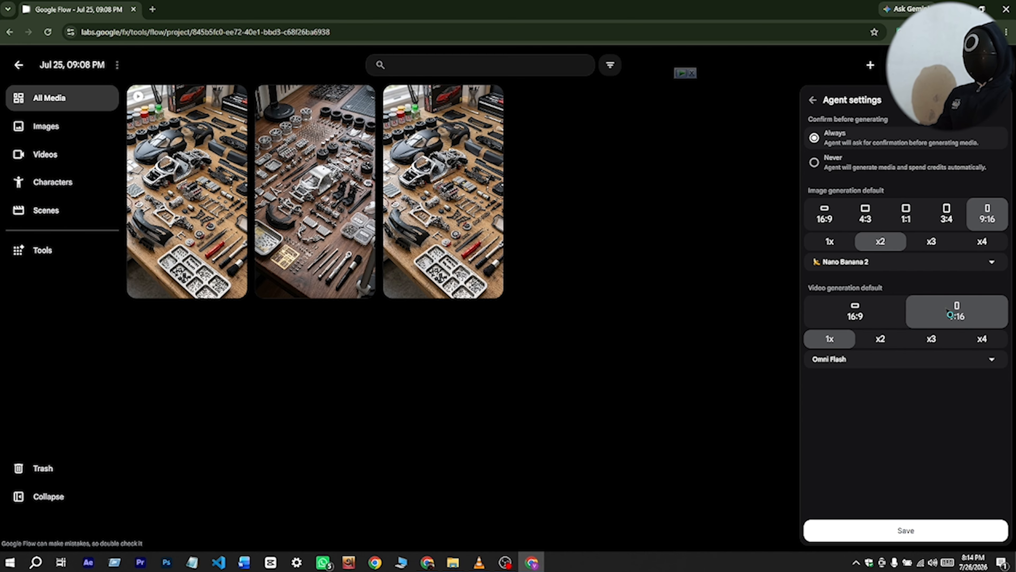
click(916, 533)
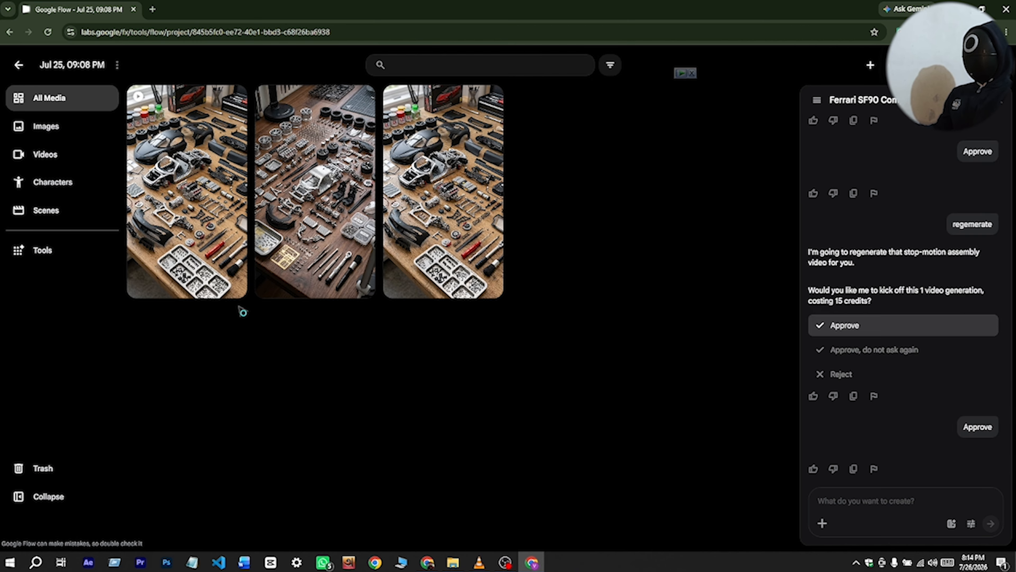
Step: Open the generated Ferrari assembly video and scrub its timeline around the 3 to 4 second mark to inspect the engine assembly
click(141, 280)
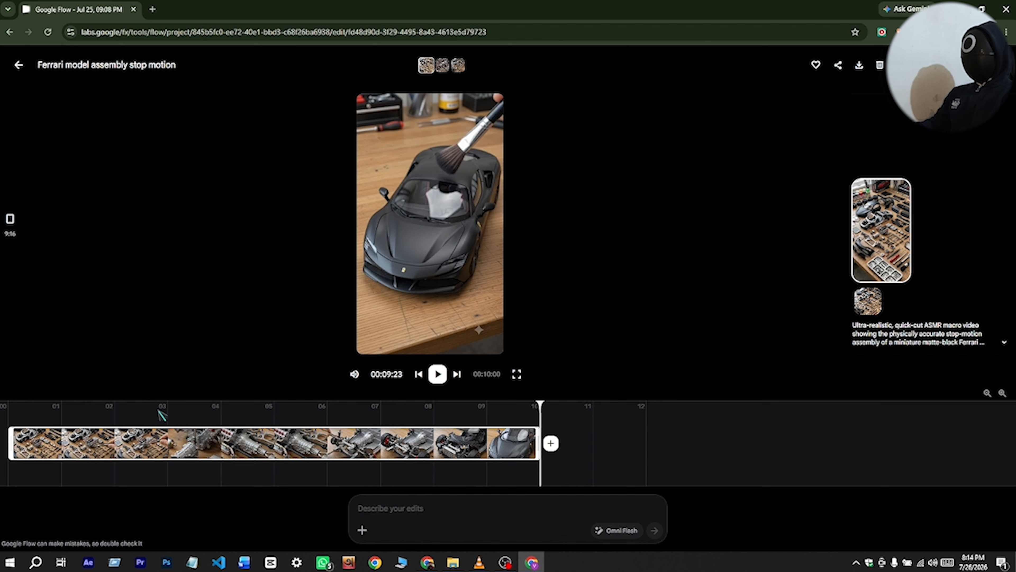
drag(173, 410, 221, 415)
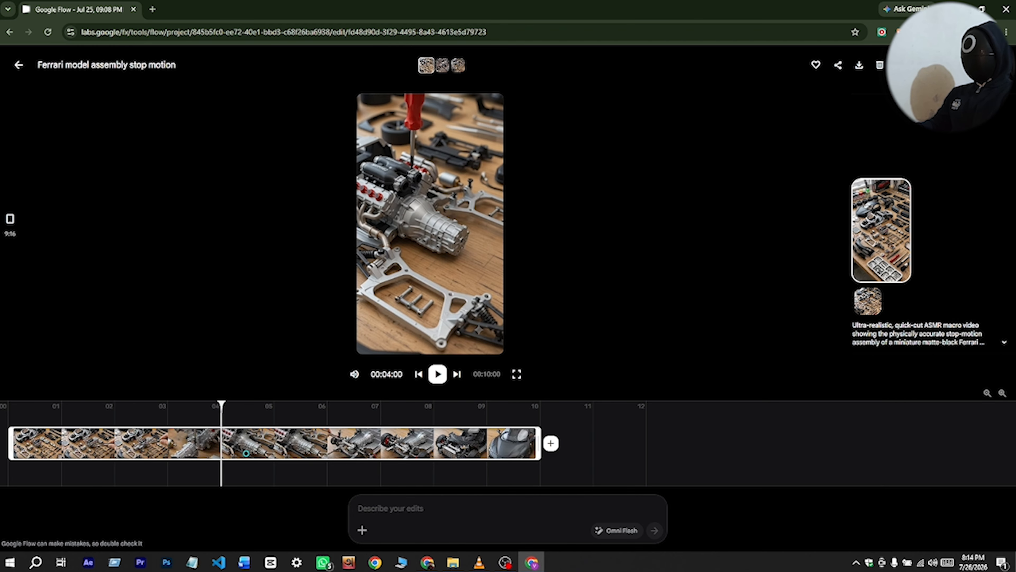
mouse_move(246, 453)
mouse_down()
mouse_move(385, 429)
mouse_move(552, 433)
mouse_move(228, 446)
mouse_up()
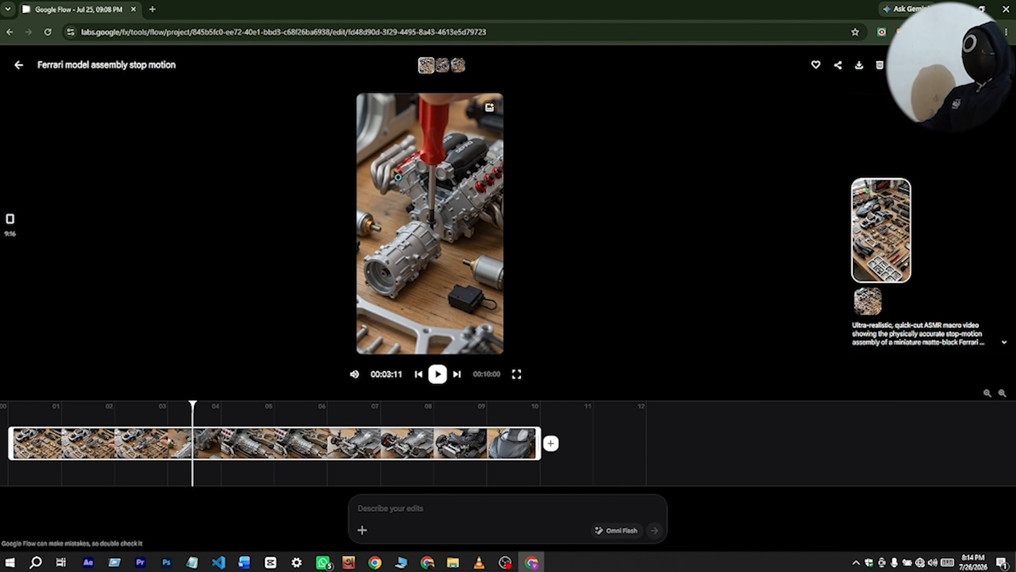